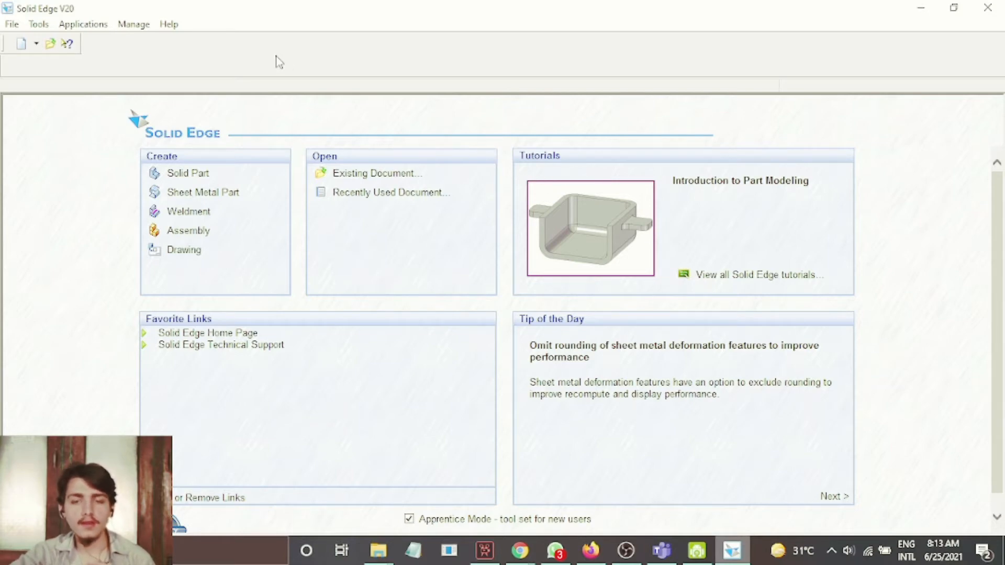
Create a new solid part and set its length readout unit to mm in the file properties.
click(182, 173)
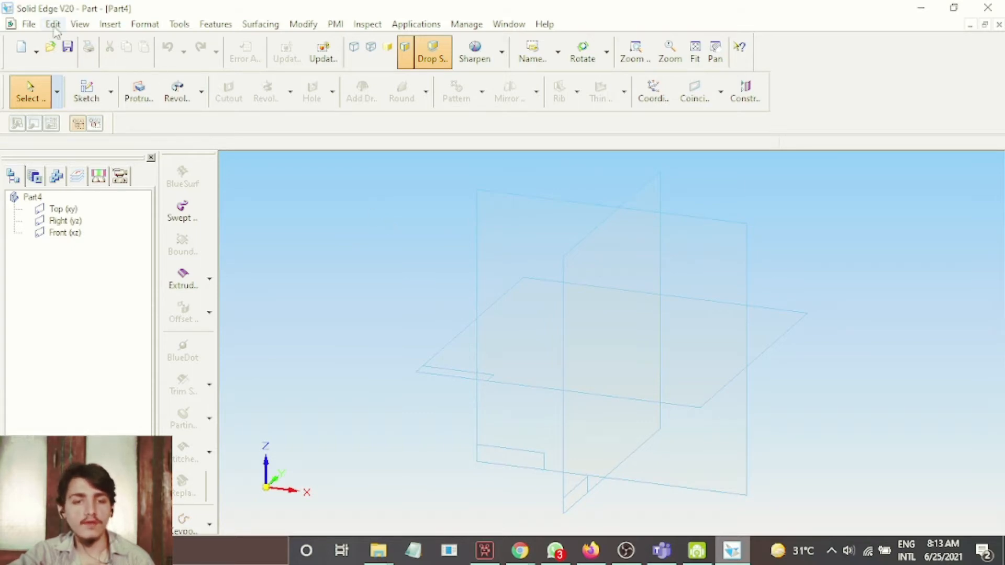
click(29, 24)
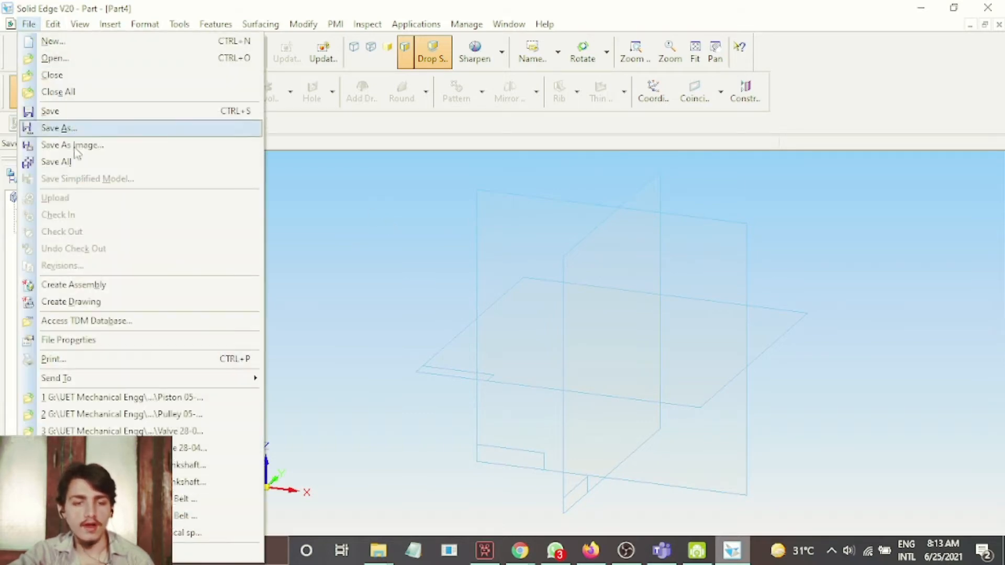
click(108, 341)
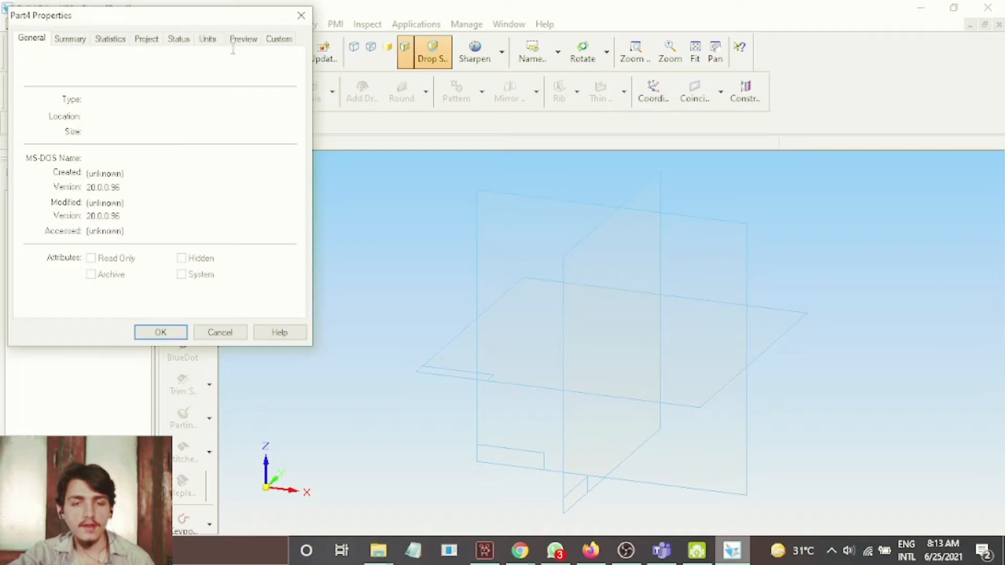
click(208, 40)
click(118, 81)
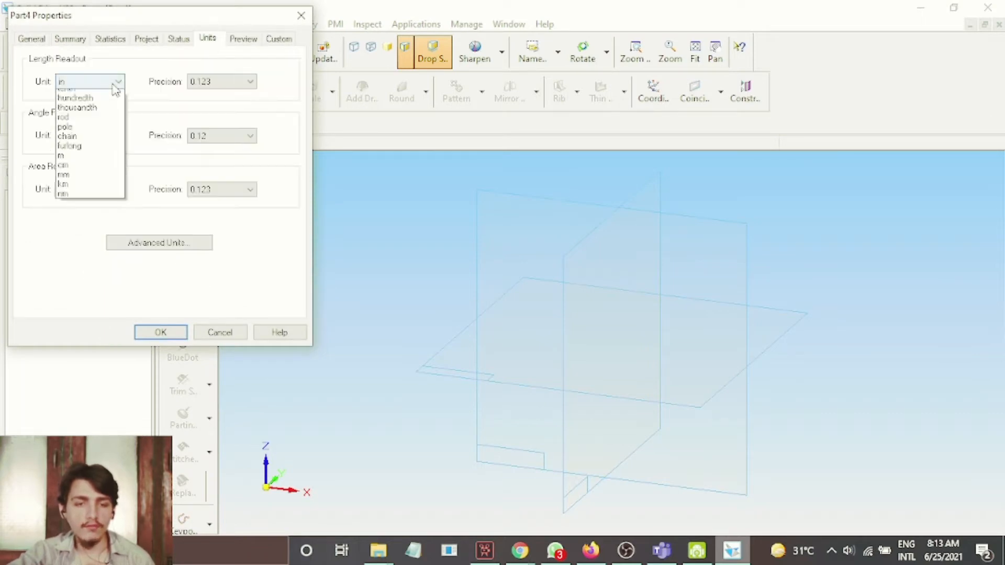
click(92, 258)
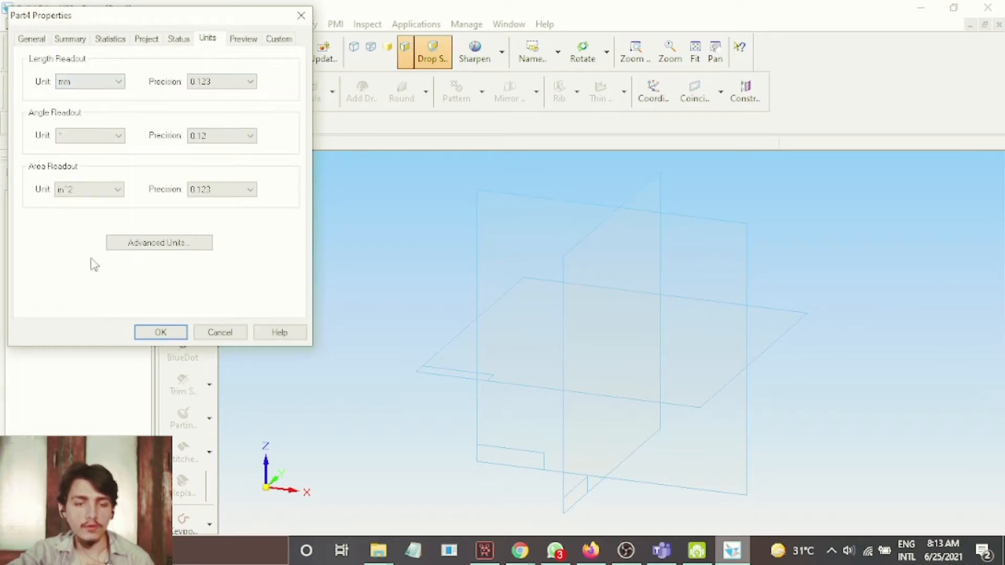
click(161, 332)
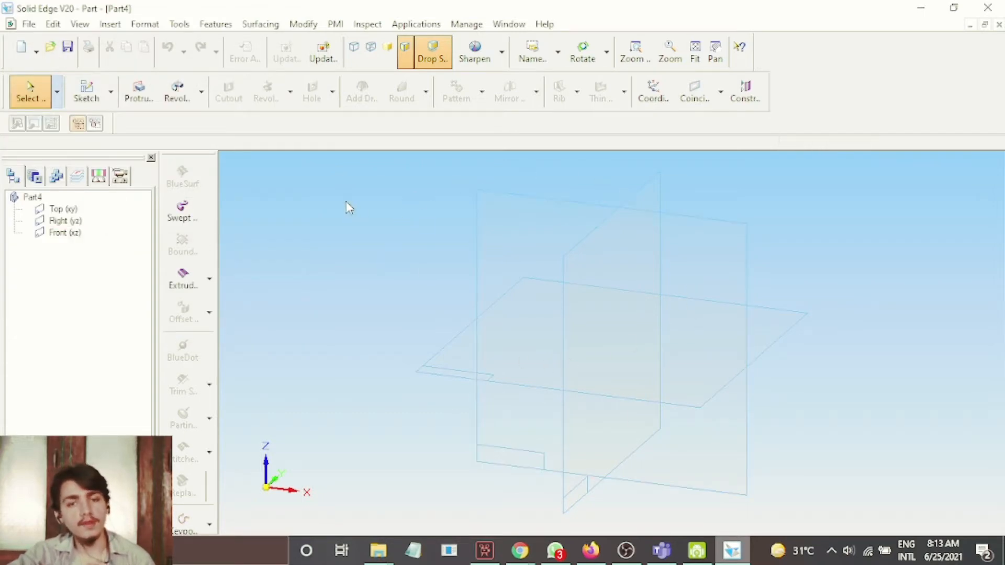
Start a protrusion on the Top (xy) plane and sketch a 100 mm diameter circle centred on the origin.
click(138, 93)
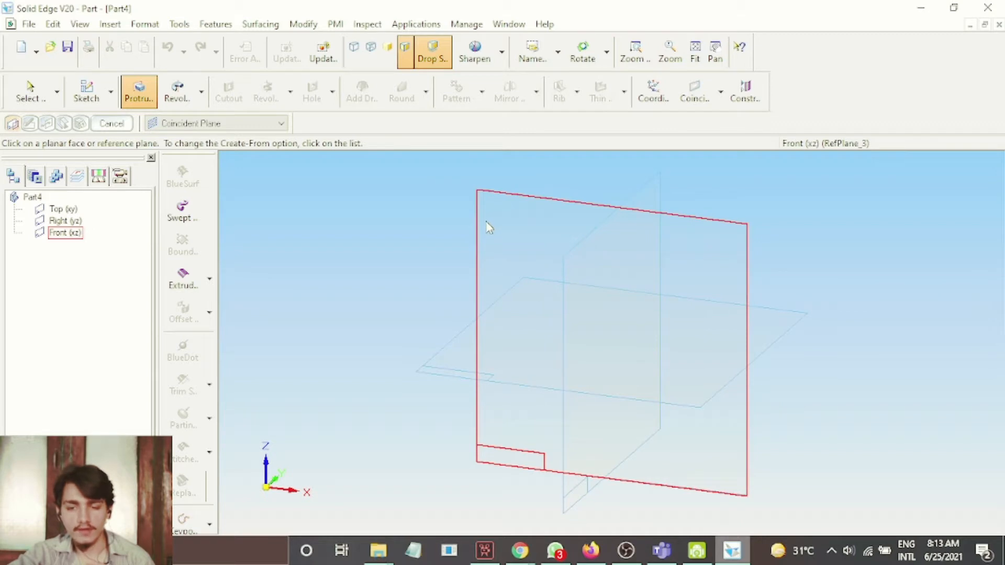
click(456, 358)
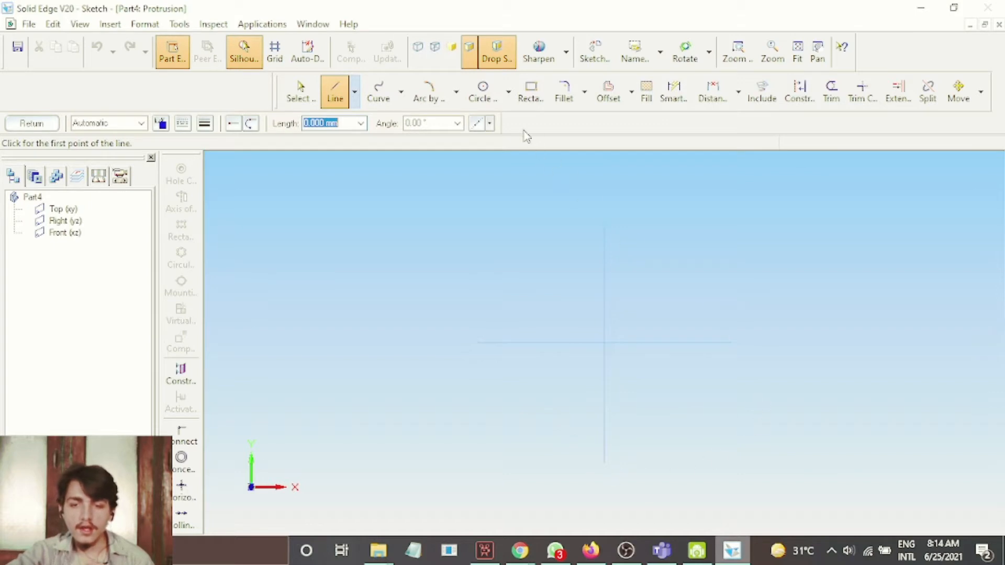
click(483, 94)
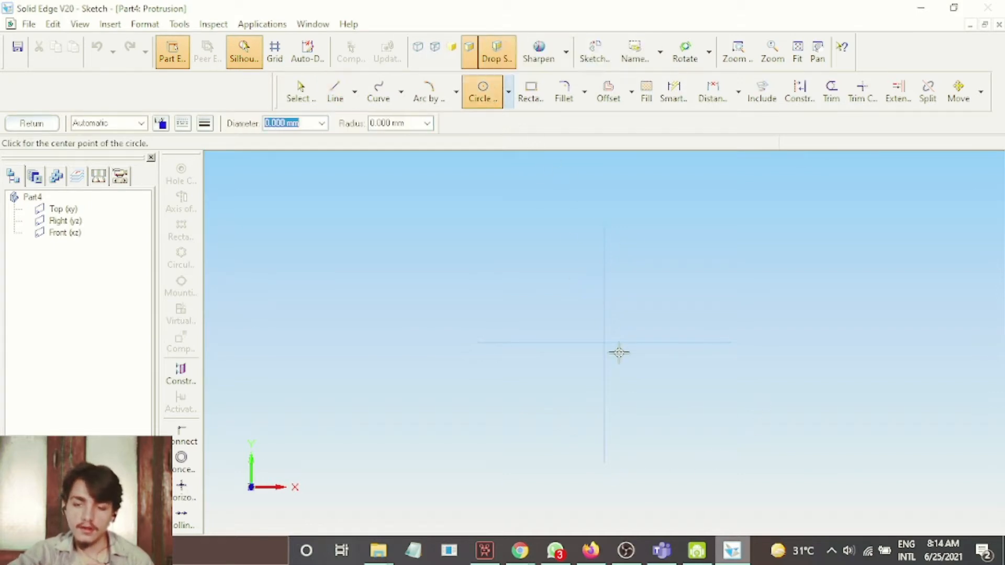
click(605, 342)
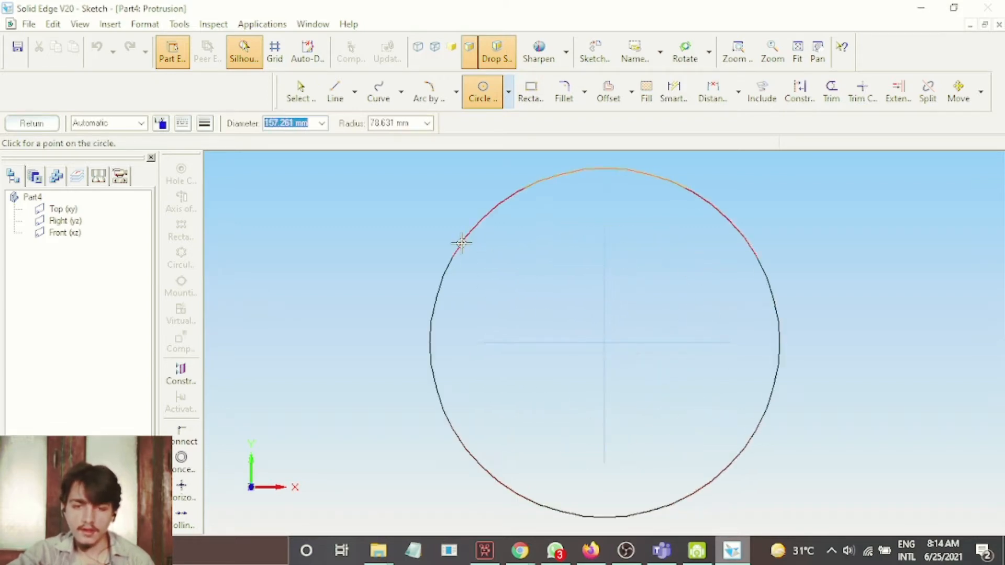
text(1)
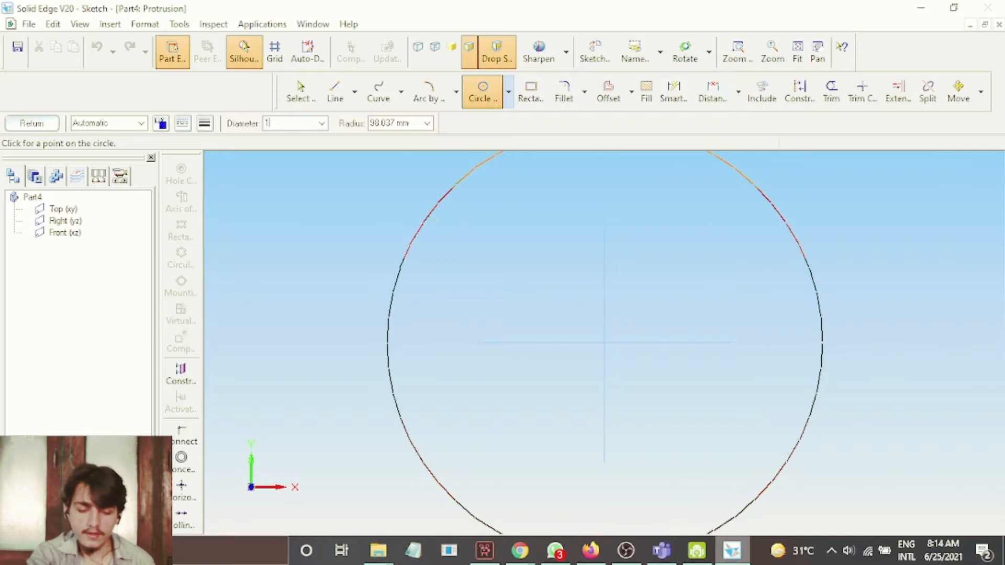
text(00)
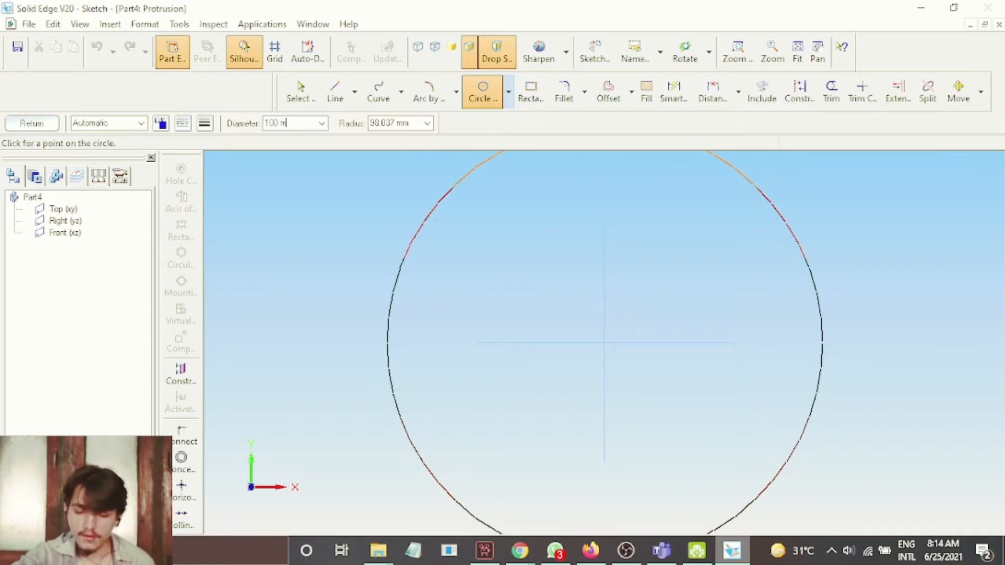
key(Return)
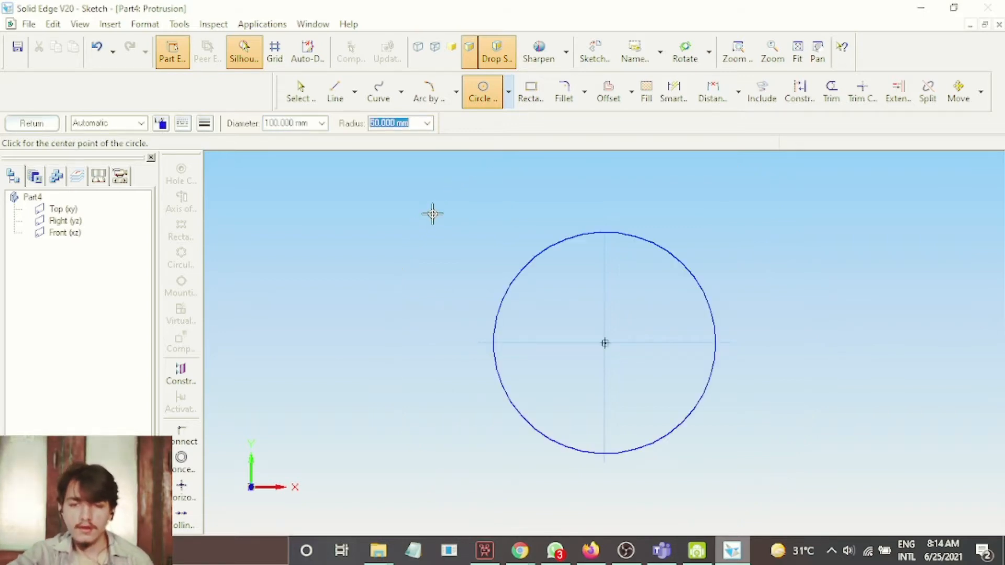
key(Escape)
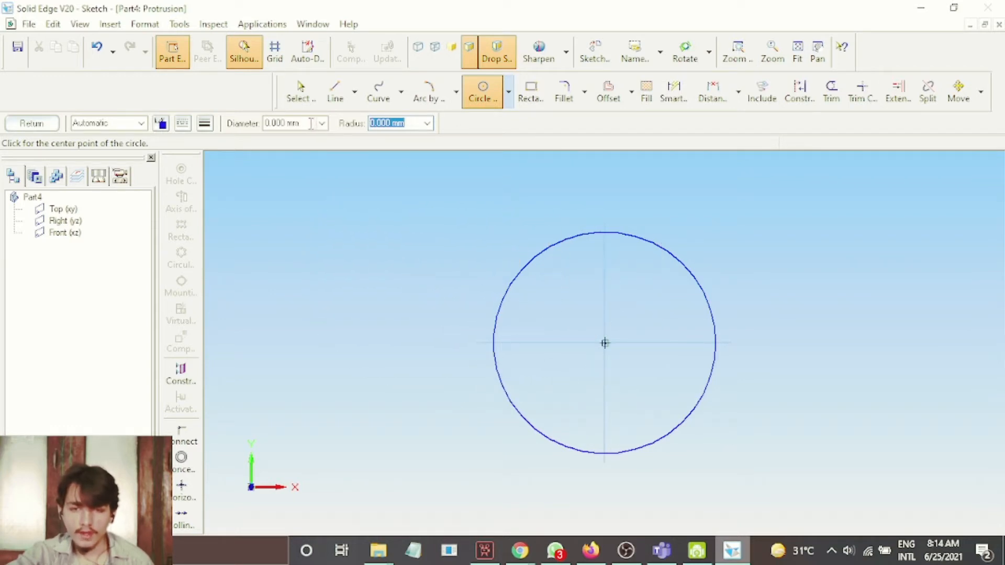
Add a concentric 80 mm diameter circle at the origin and finish the profile sketch.
click(305, 124)
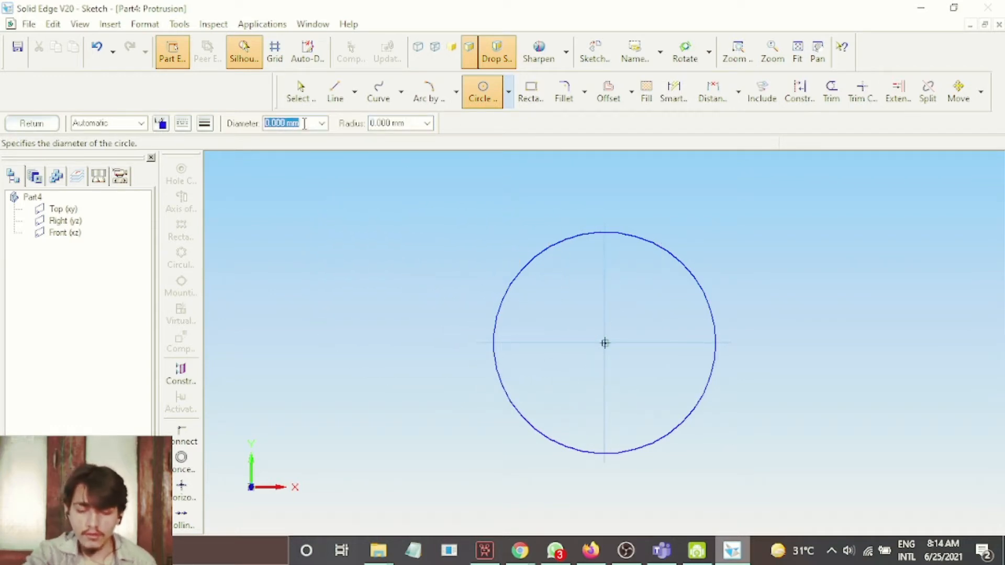
text(8)
text(0.000 m)
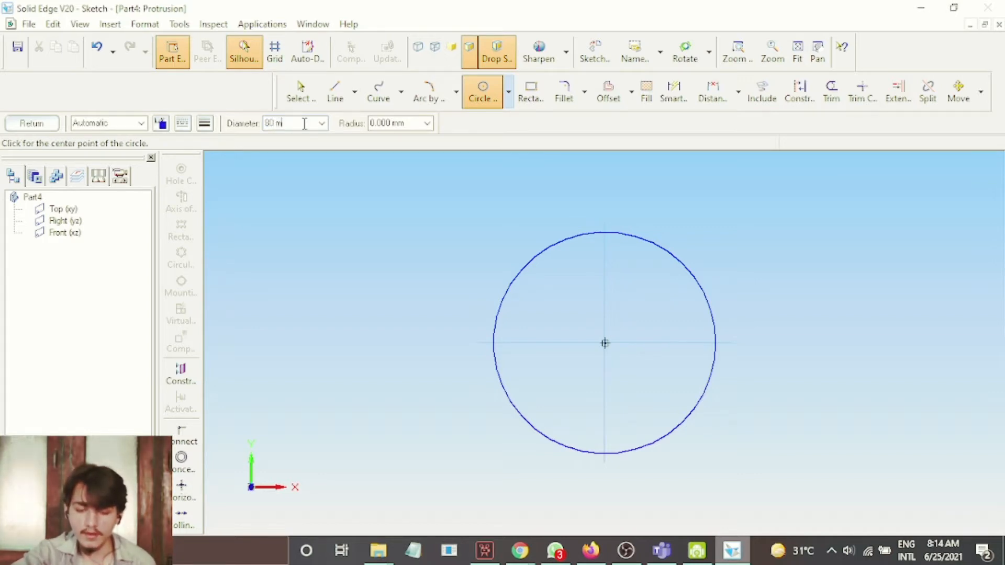
text(m)
key(Tab)
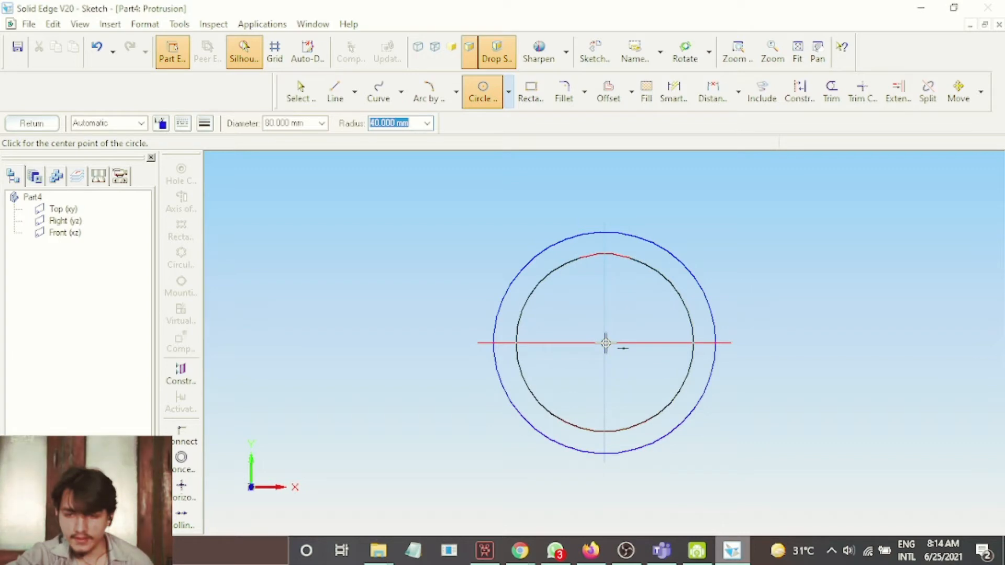
click(605, 343)
key(Escape)
click(50, 127)
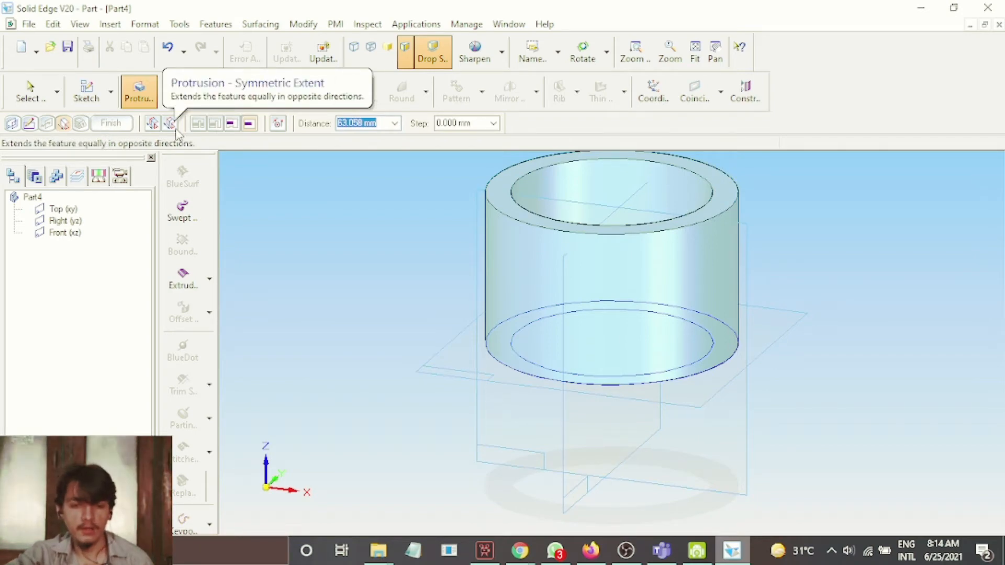
Extrude the ring profile symmetrically over a total distance of 500 mm and finish the protrusion.
click(175, 131)
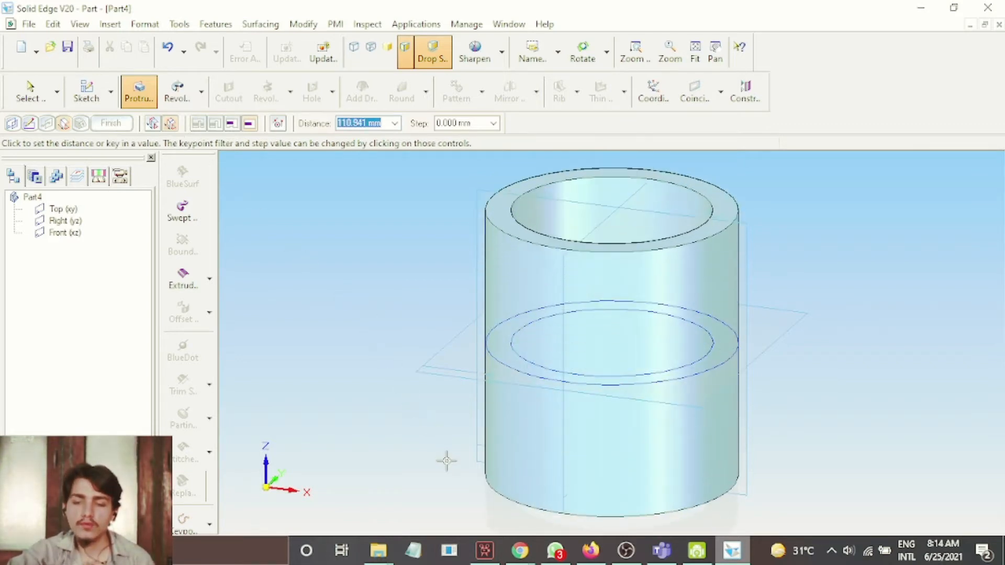
text(500)
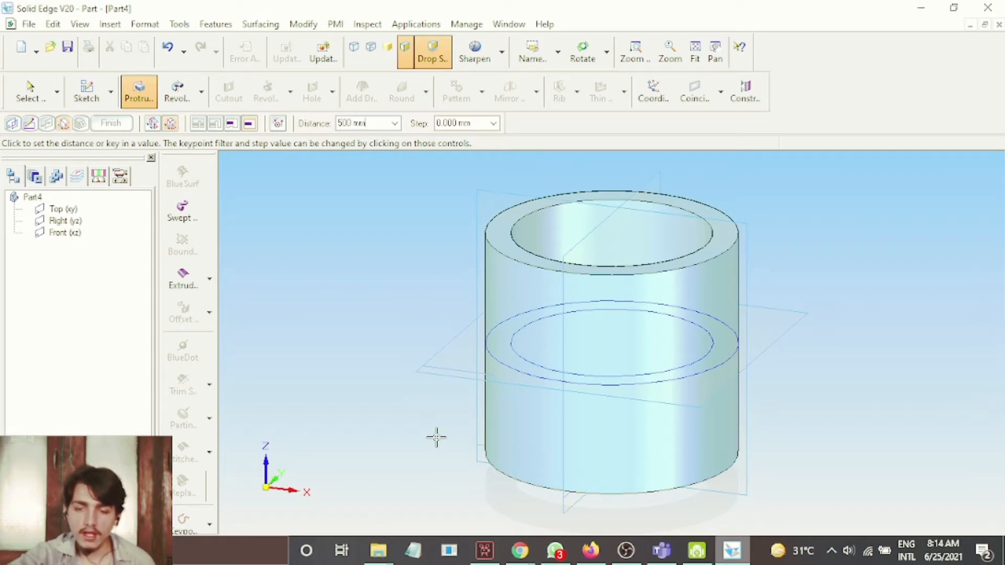
key(Return)
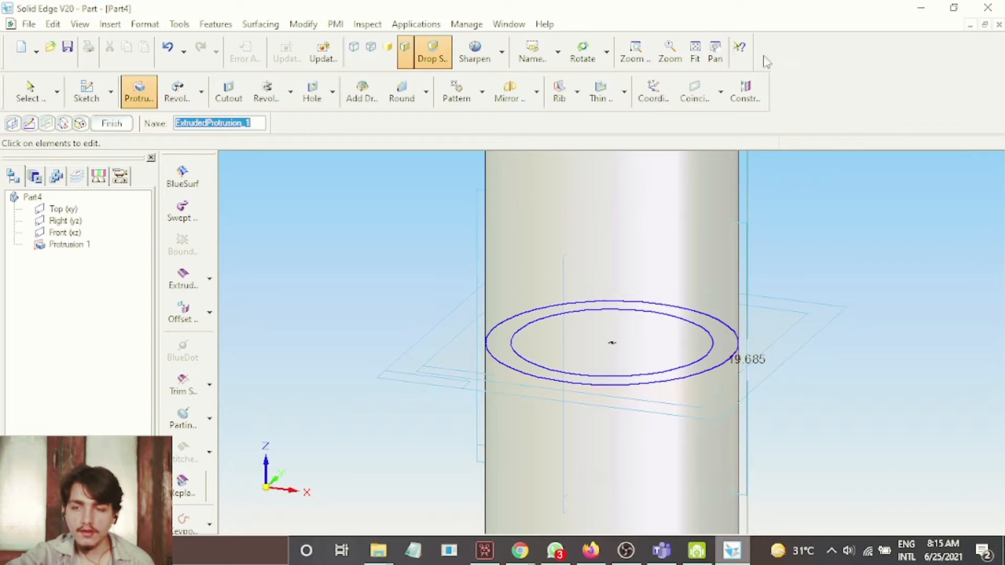
click(696, 49)
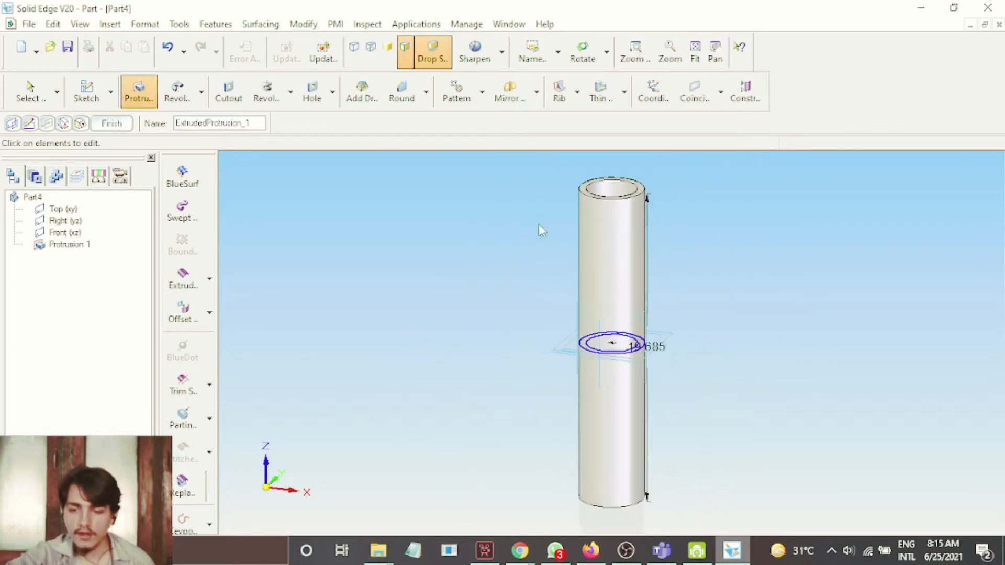
click(111, 124)
key(Escape)
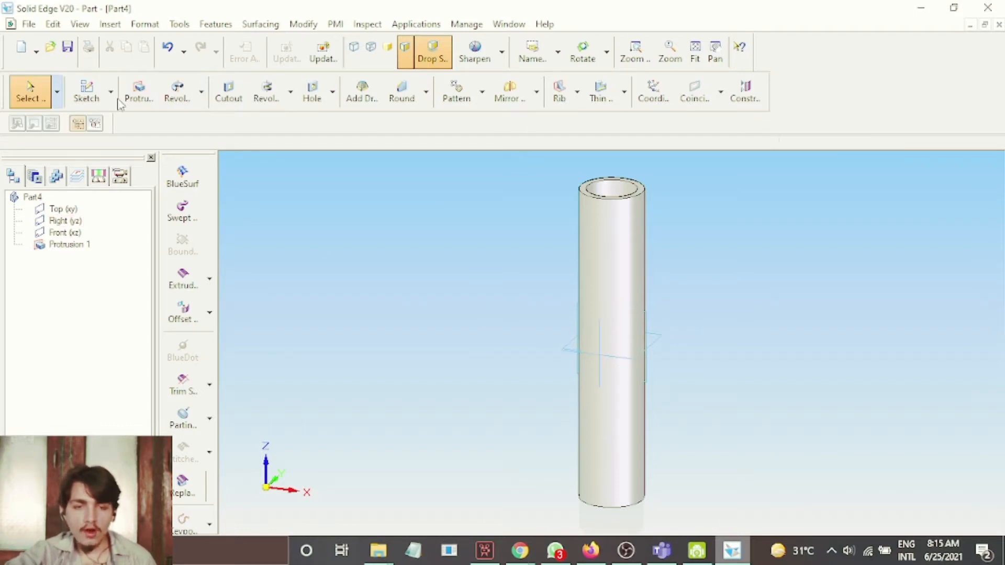
Start a protrusion on the Right (yz) plane and sketch a circle about 100 mm in diameter centred on the origin.
click(137, 94)
scroll(492, 328, up, 1)
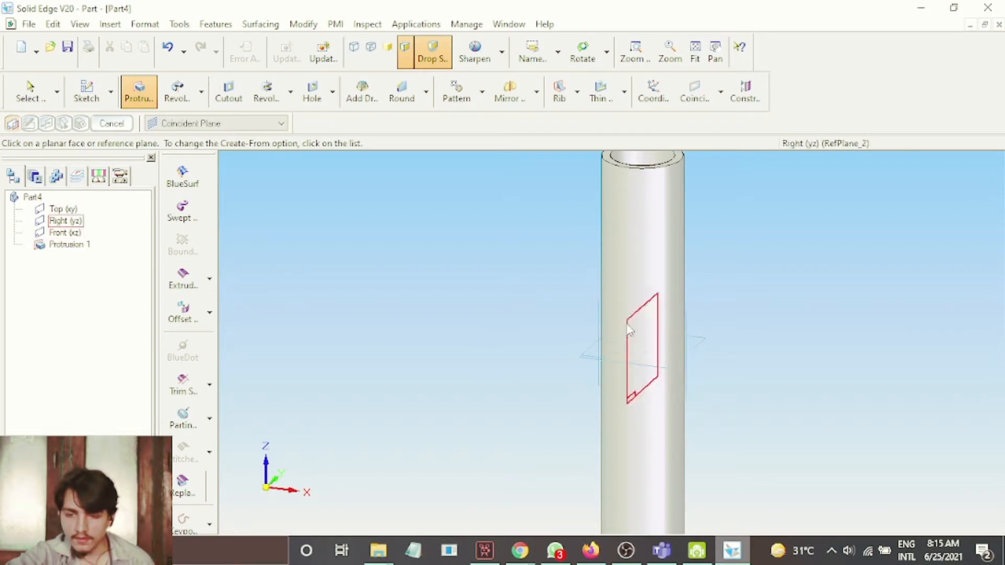
click(630, 332)
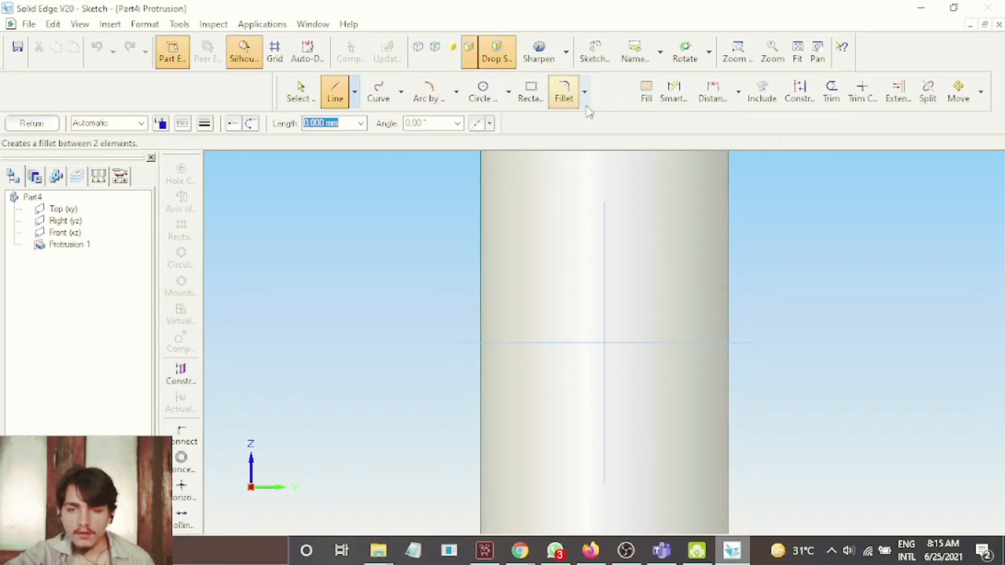
click(492, 103)
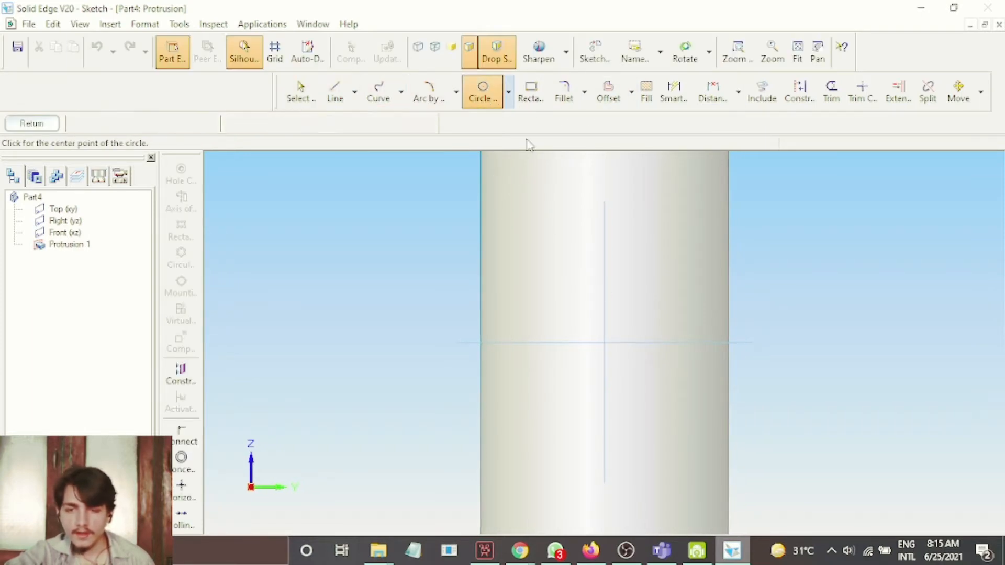
click(604, 342)
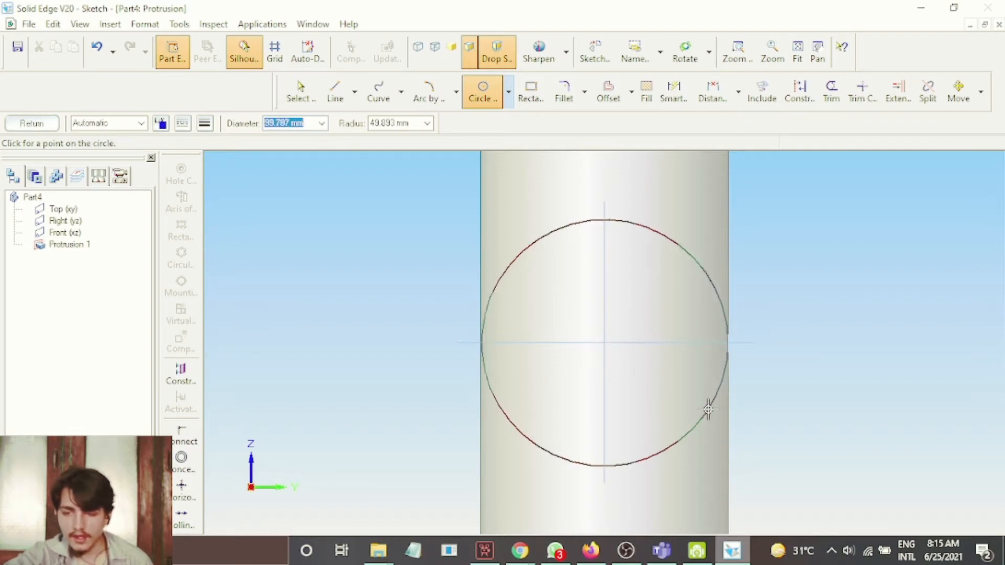
click(709, 410)
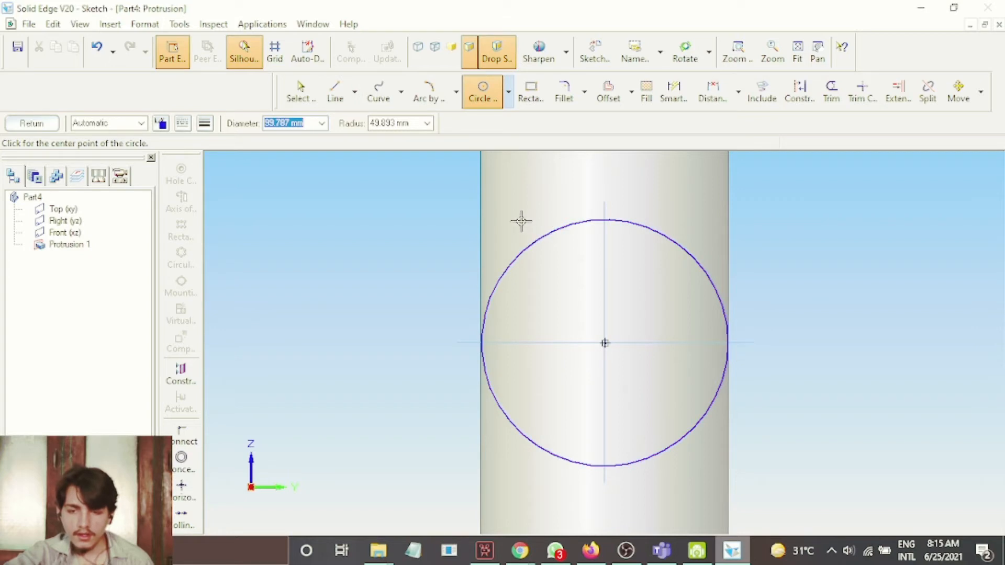
text(10)
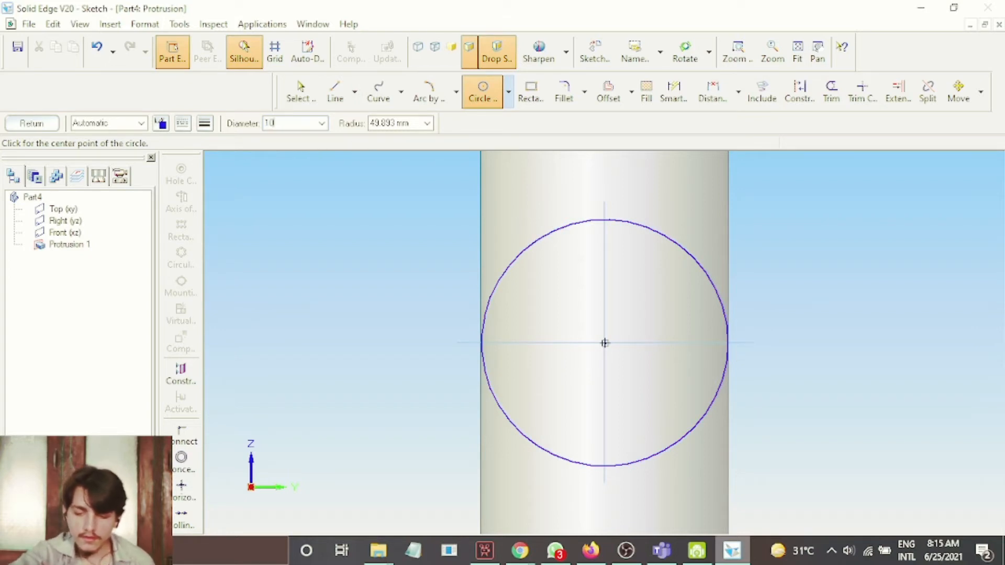
text(0.000 mm)
key(Tab)
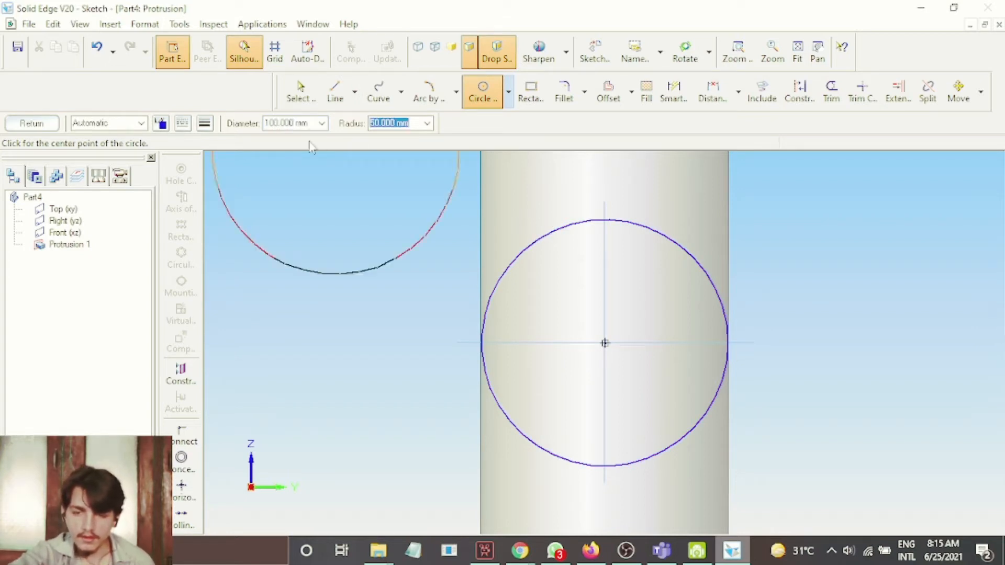
right_click(377, 287)
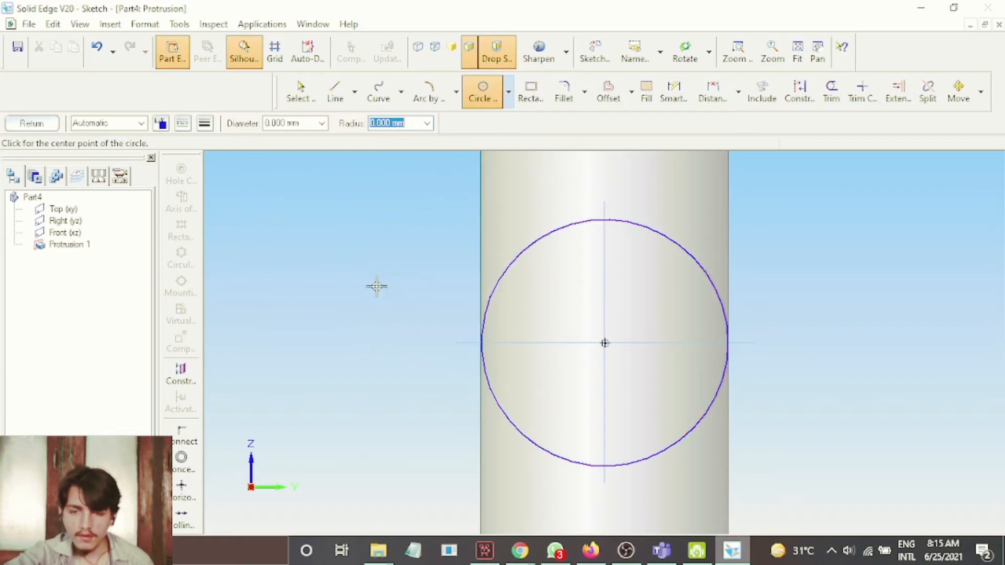
key(Escape)
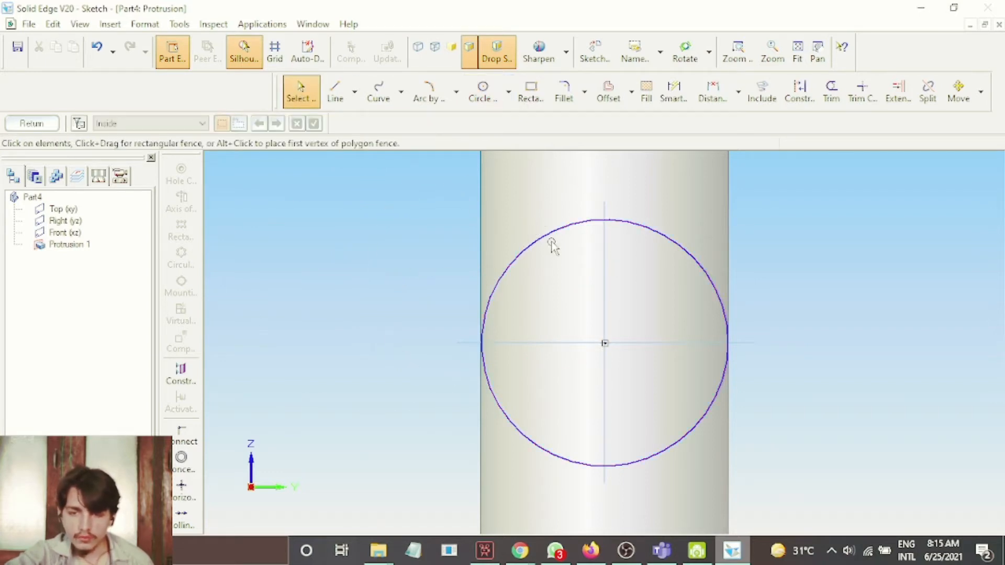
Set the diameter of the circle sketched across the tube to 100 mm.
click(553, 244)
click(298, 123)
text(10)
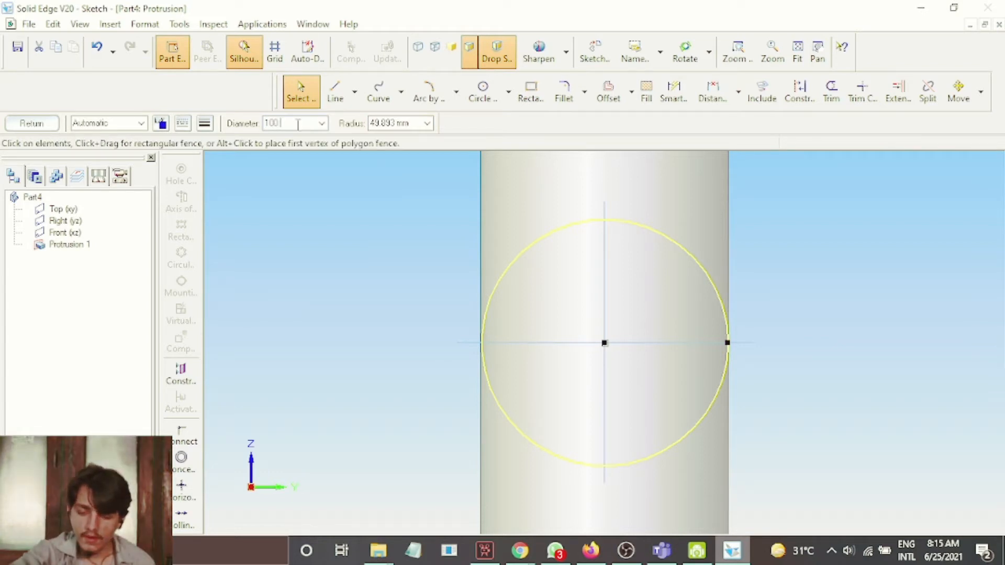
text(0)
key(Tab)
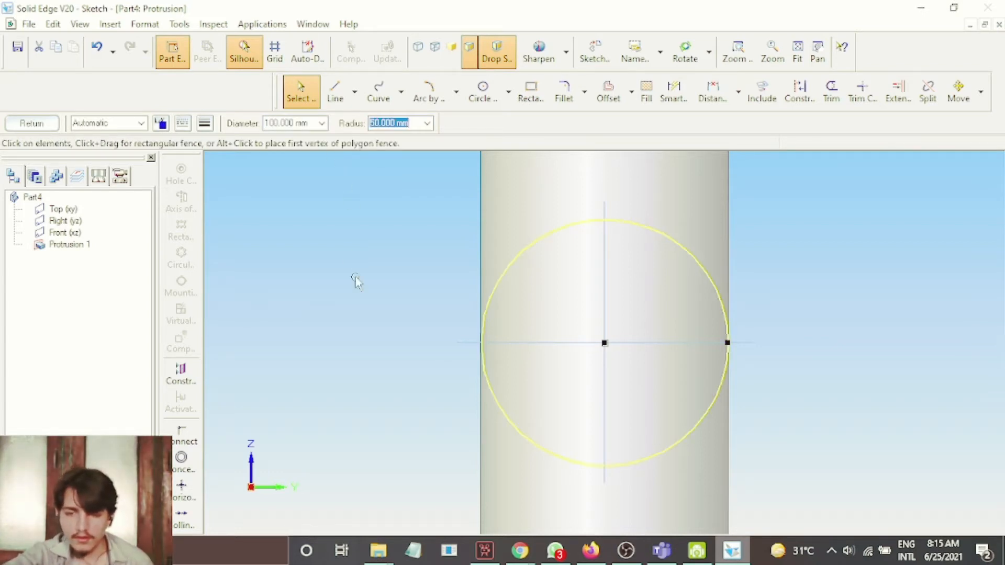
Add a concentric 80 mm diameter circle inside the 100 mm circle and finish the crossing tube's profile sketch.
click(484, 95)
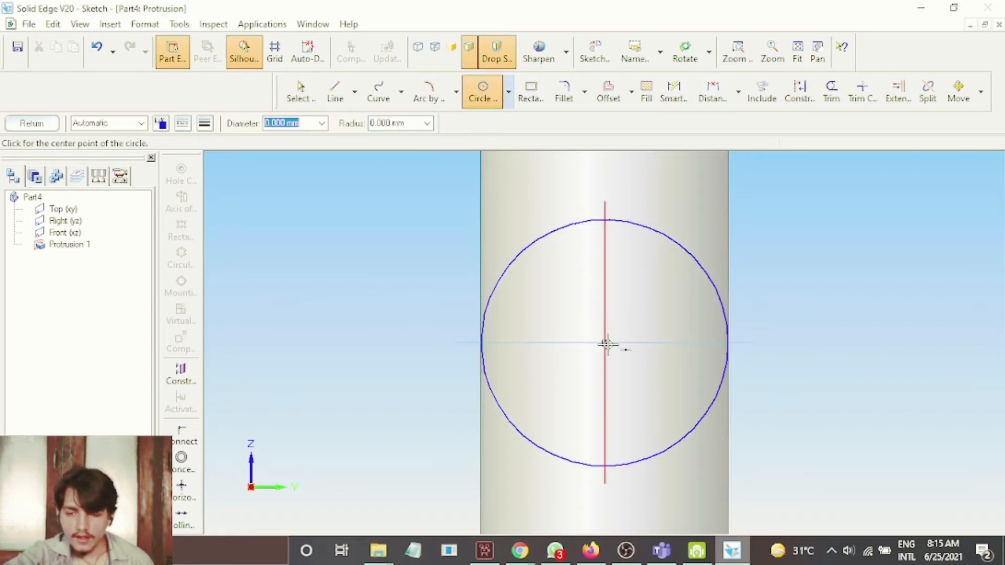
click(606, 343)
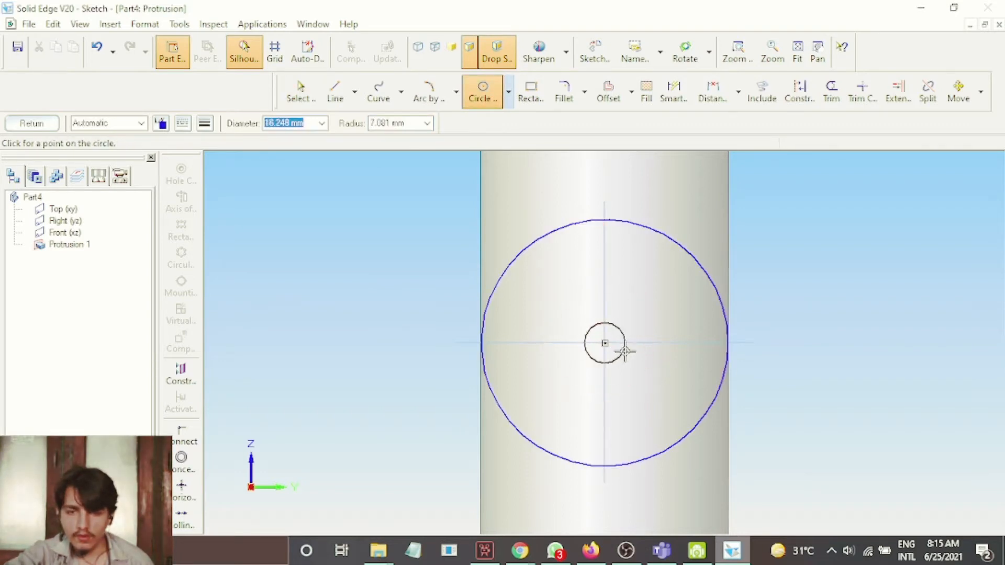
text(80)
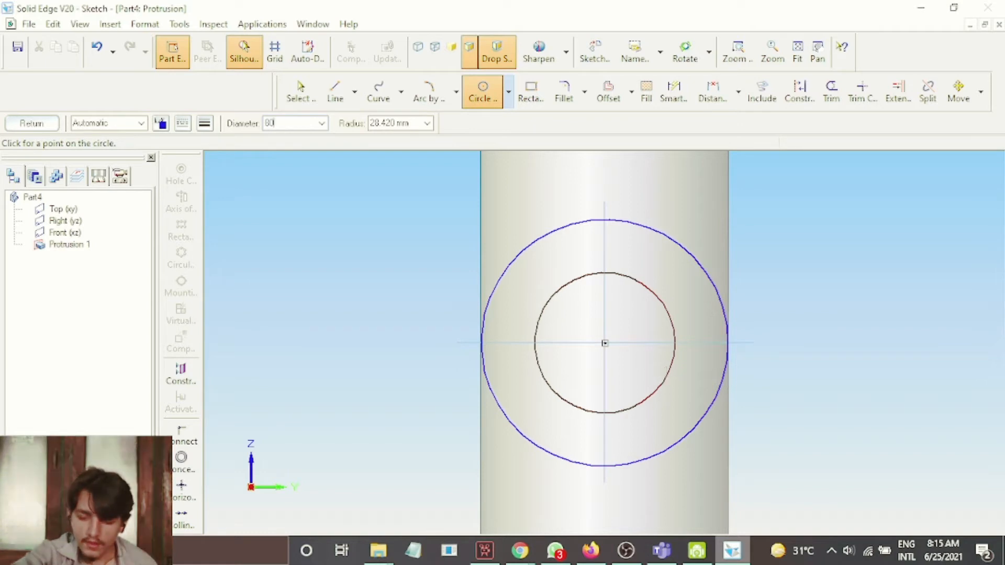
key(Return)
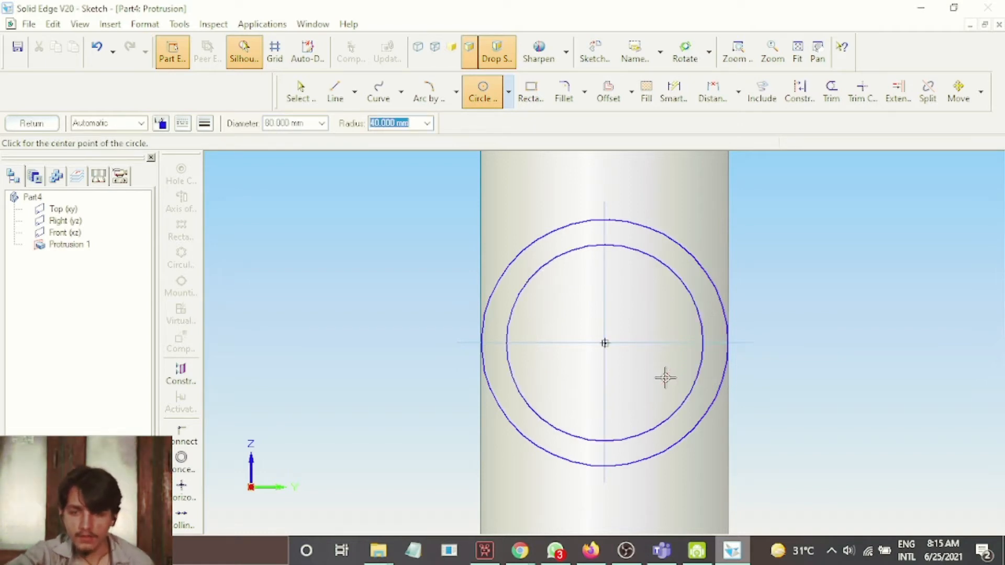
right_click(316, 310)
click(37, 126)
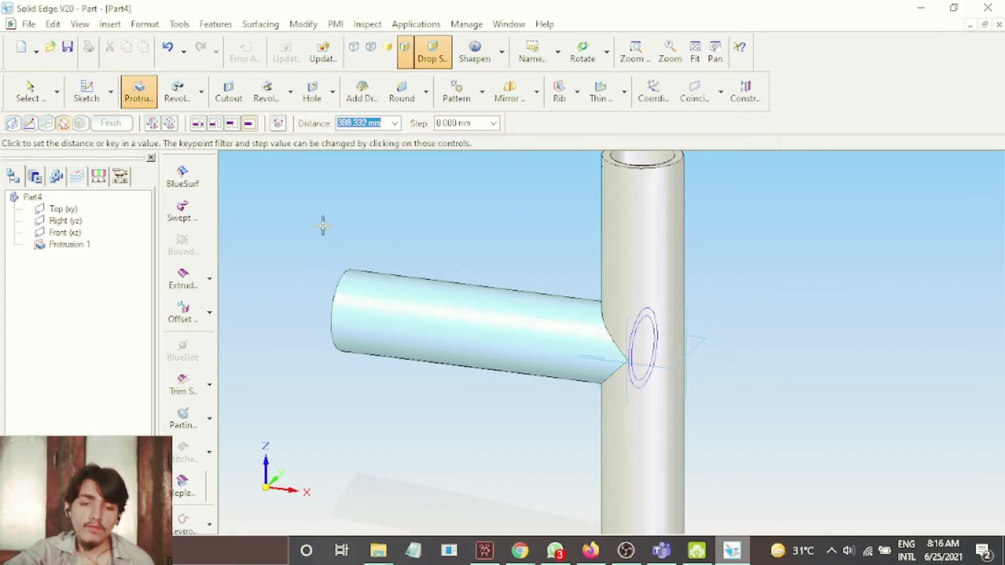
Extrude the crossing ring profile symmetrically over a total distance of 500 mm and finish the protrusion.
click(173, 126)
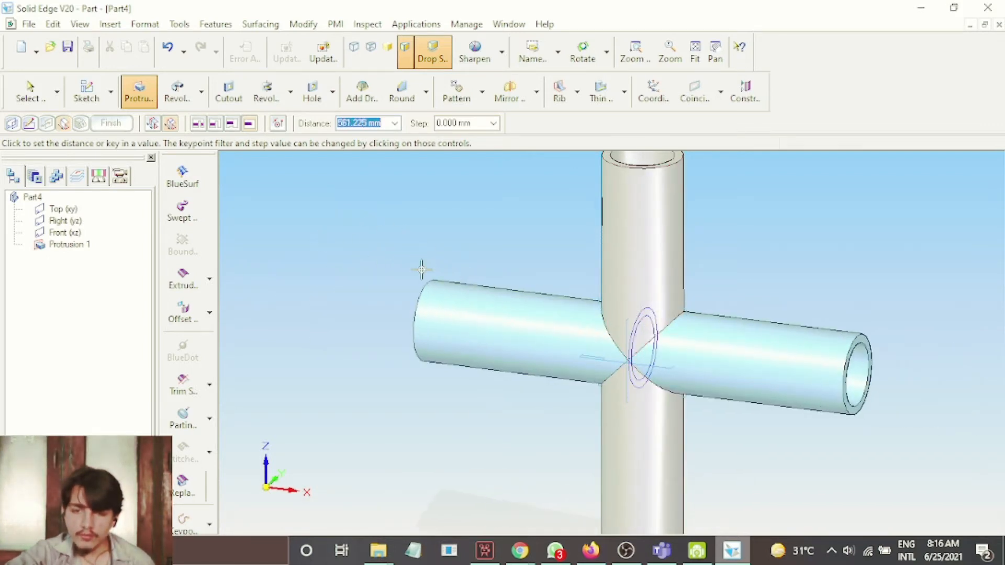
text(500)
key(Return)
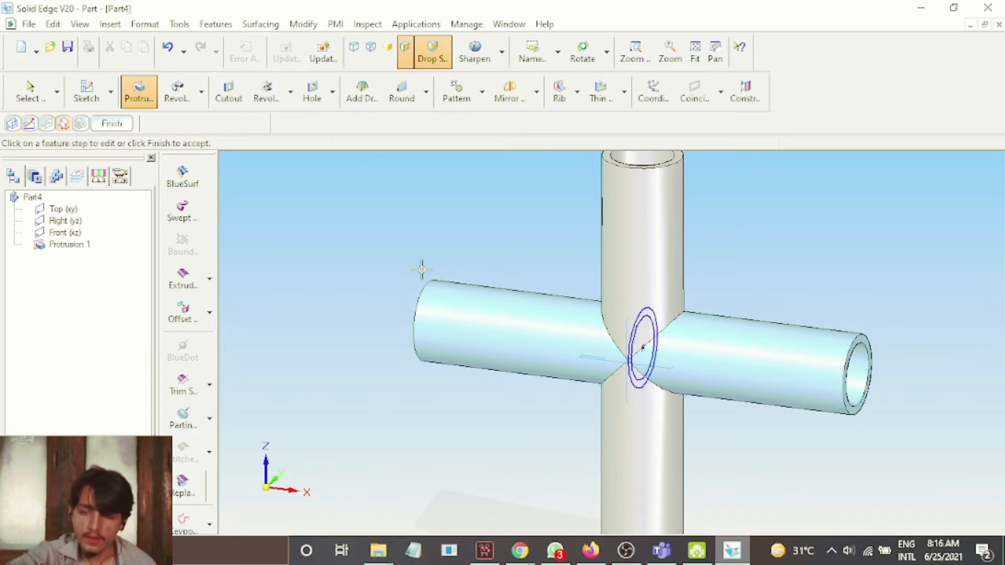
click(111, 123)
click(107, 123)
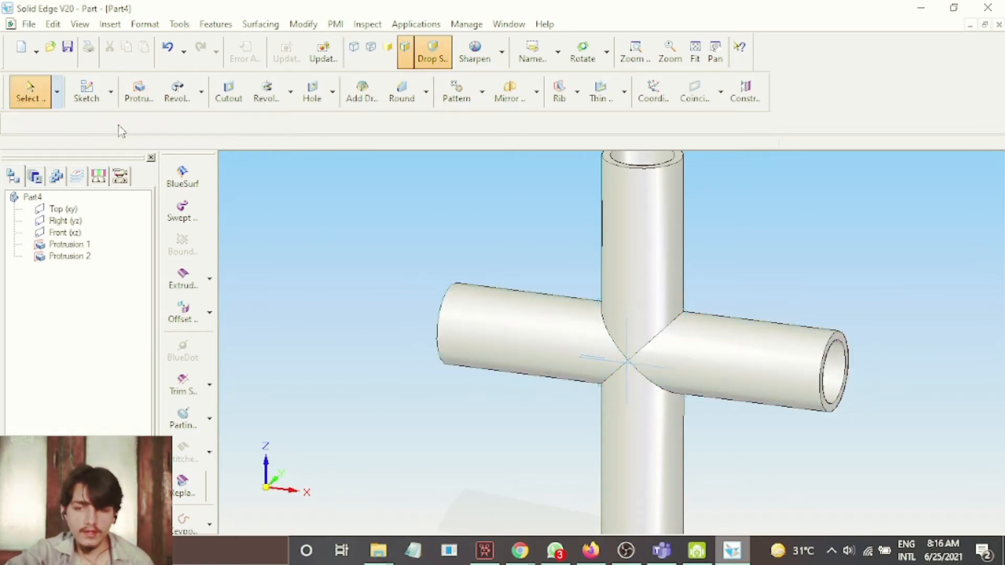
Start a protrusion on the Front (xz) plane and sketch a circle about 100 mm in diameter near the tubes' intersection.
click(593, 59)
mouse_move(918, 266)
mouse_down()
mouse_move(837, 283)
mouse_move(694, 377)
mouse_move(735, 434)
mouse_move(855, 321)
mouse_move(926, 287)
mouse_move(933, 264)
mouse_up()
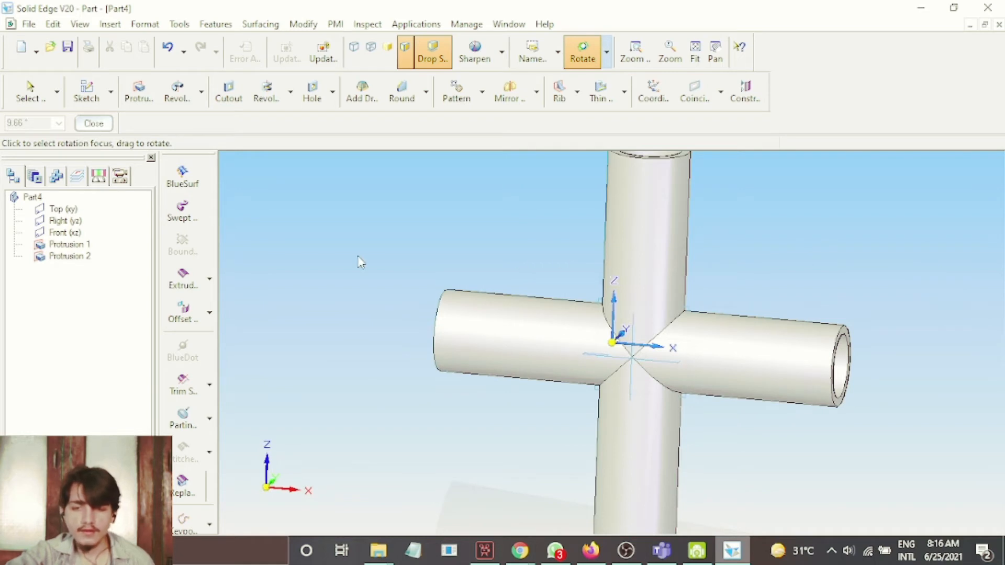
click(97, 123)
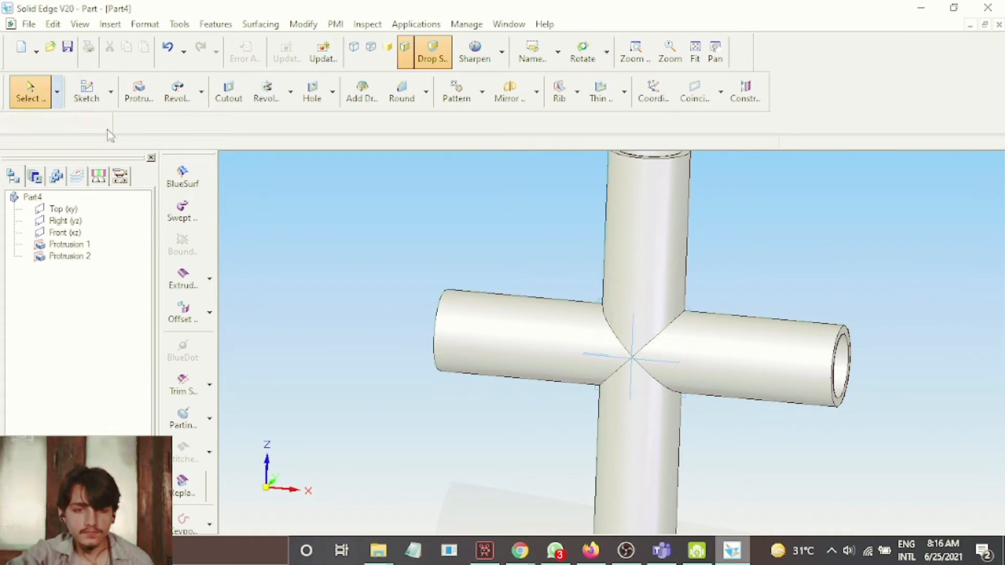
click(139, 92)
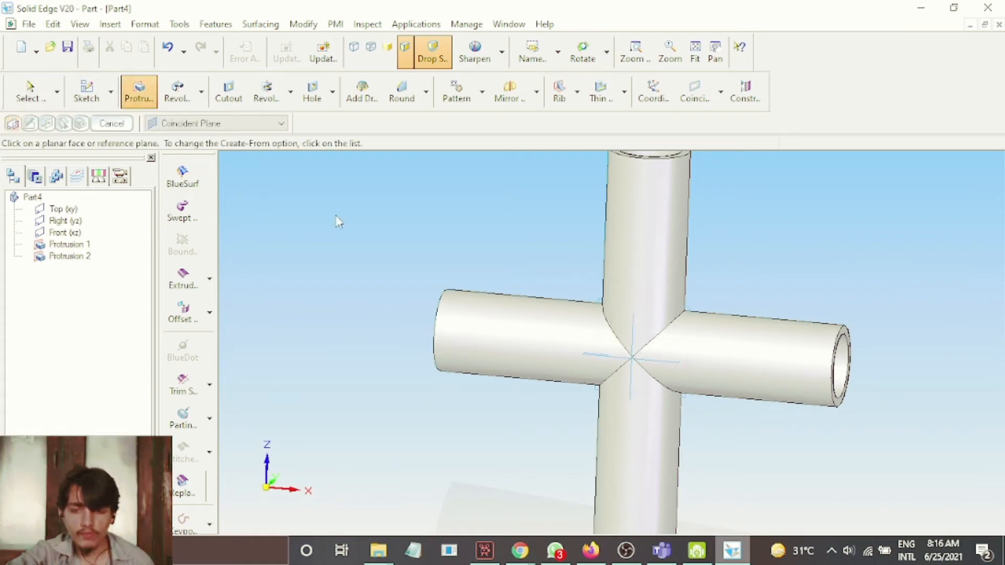
click(601, 338)
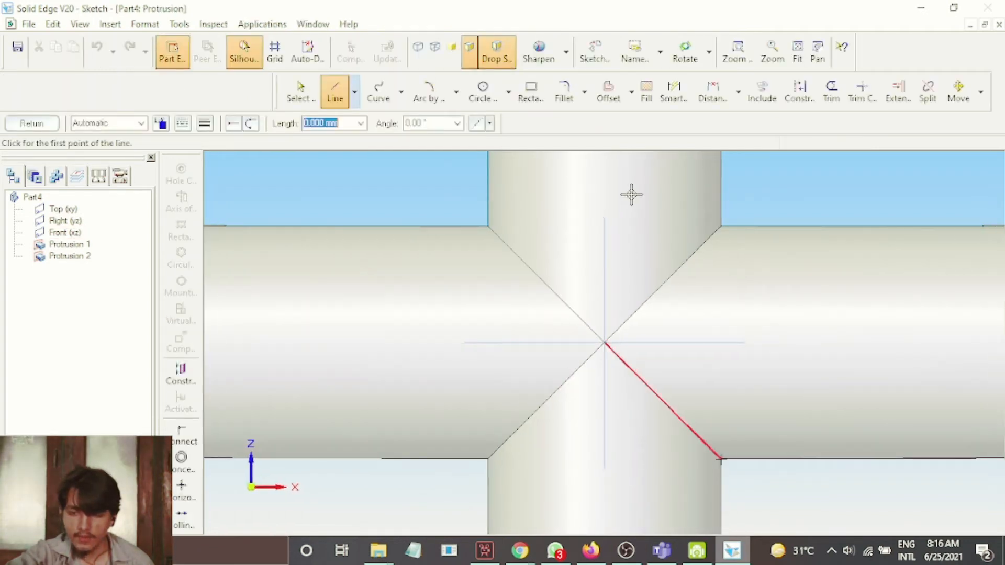
click(480, 99)
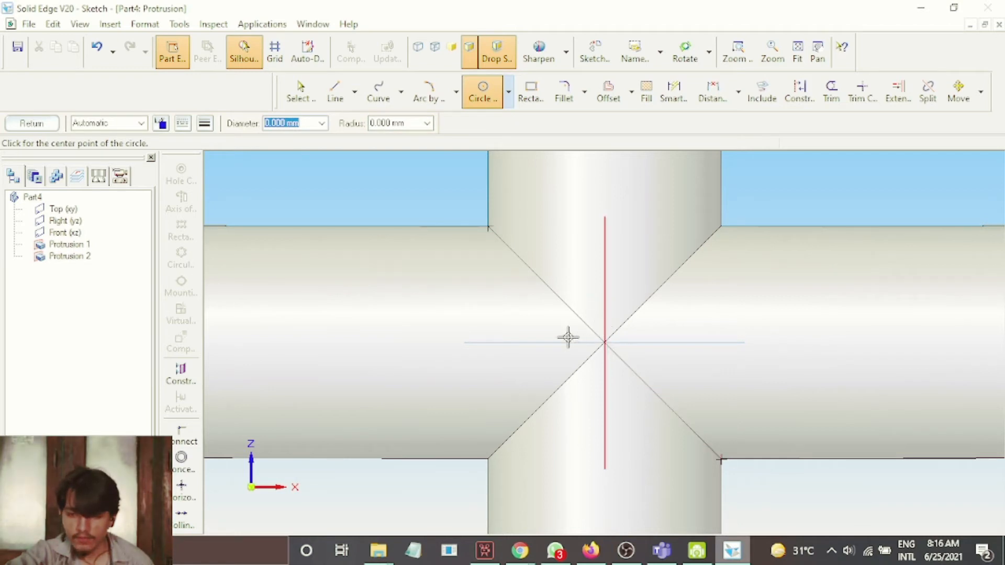
scroll(605, 339, up, 2)
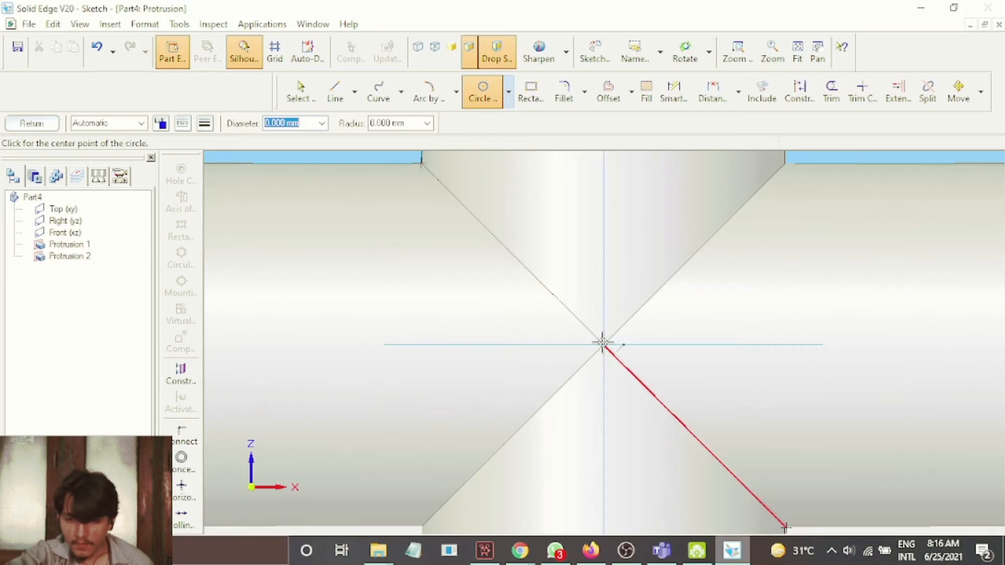
scroll(602, 342, up, 3)
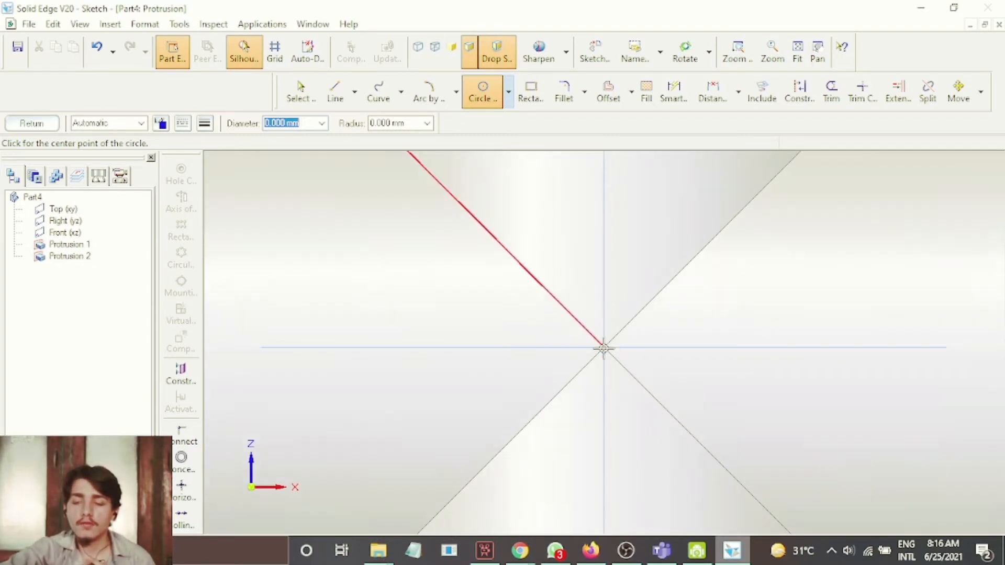
scroll(603, 348, down, 2)
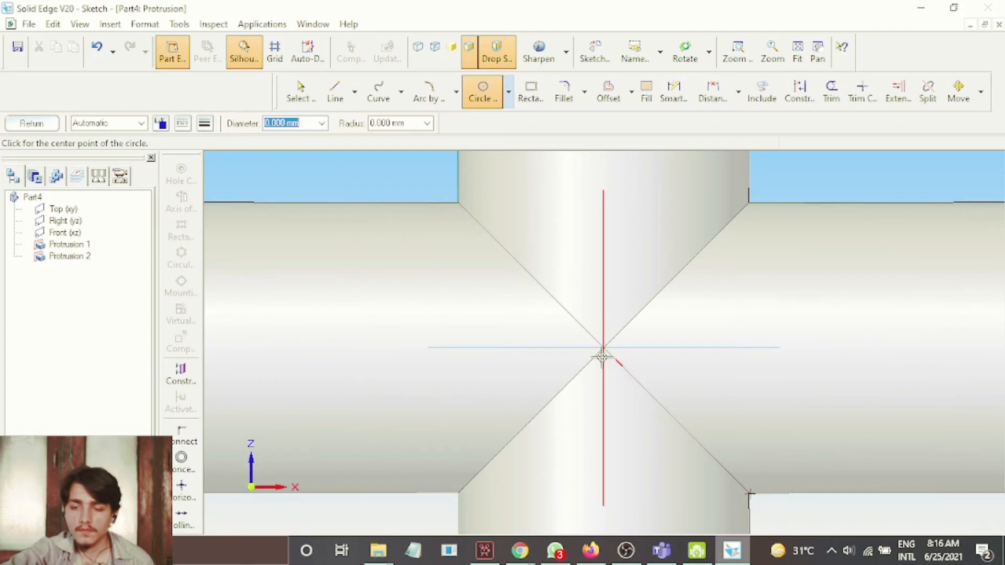
click(603, 357)
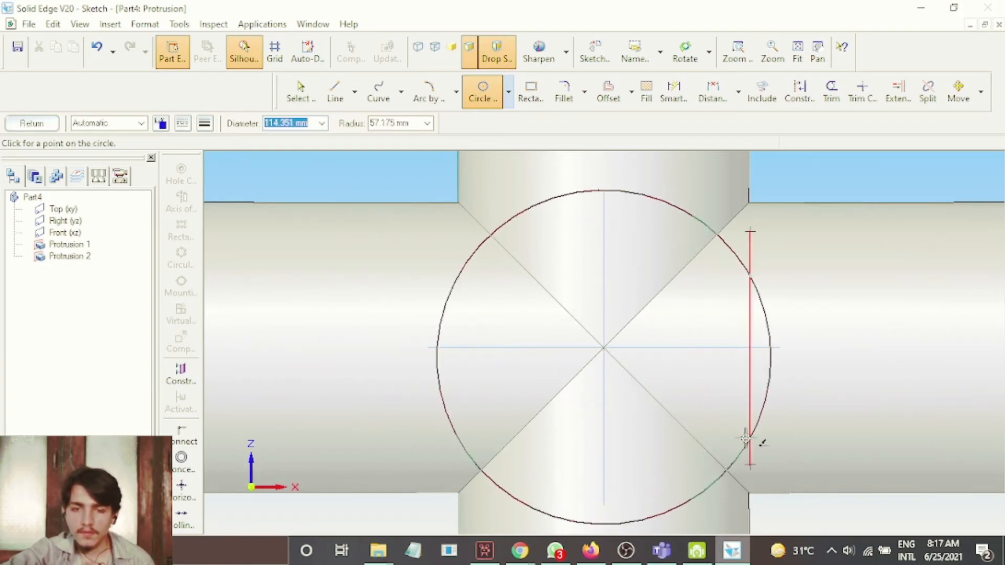
click(746, 439)
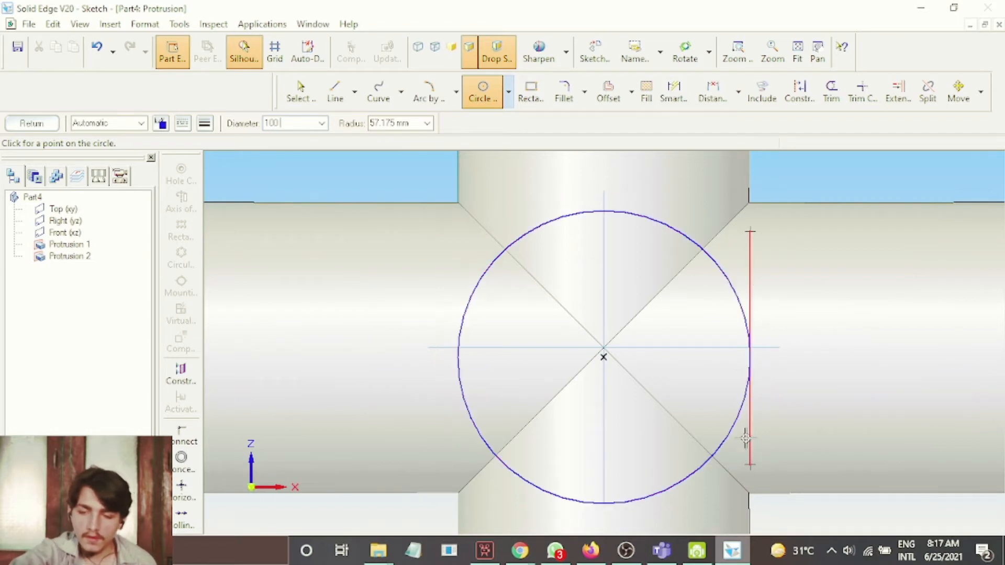
click(745, 439)
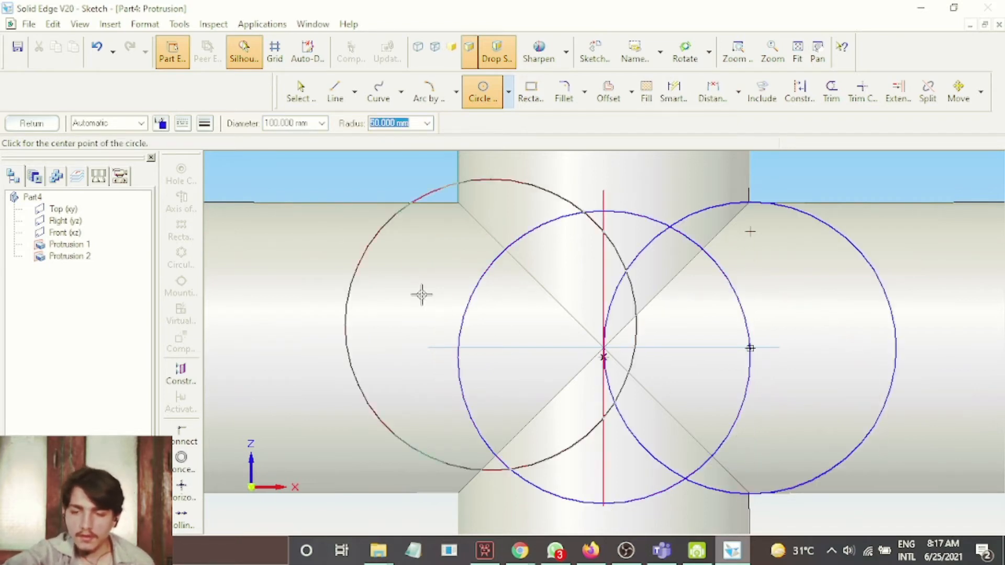
key(Escape)
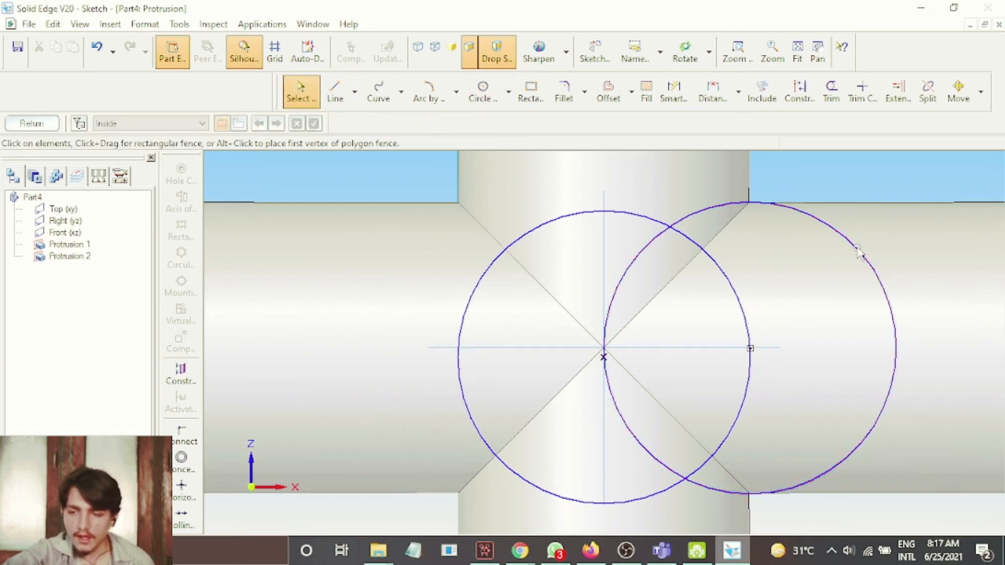
click(862, 253)
key(Delete)
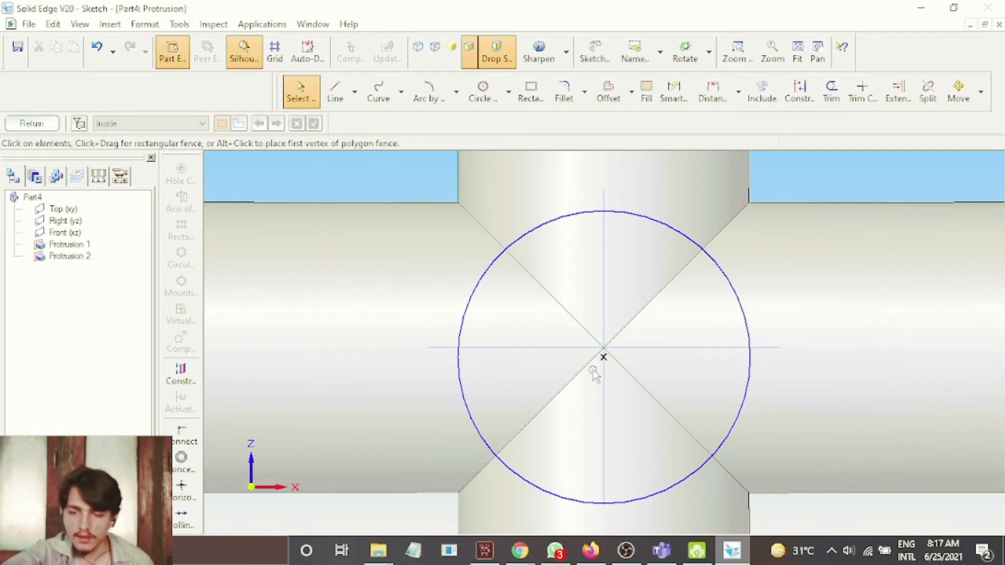
Move the sketched circle so that its centre lies on the origin where the tubes cross.
click(634, 223)
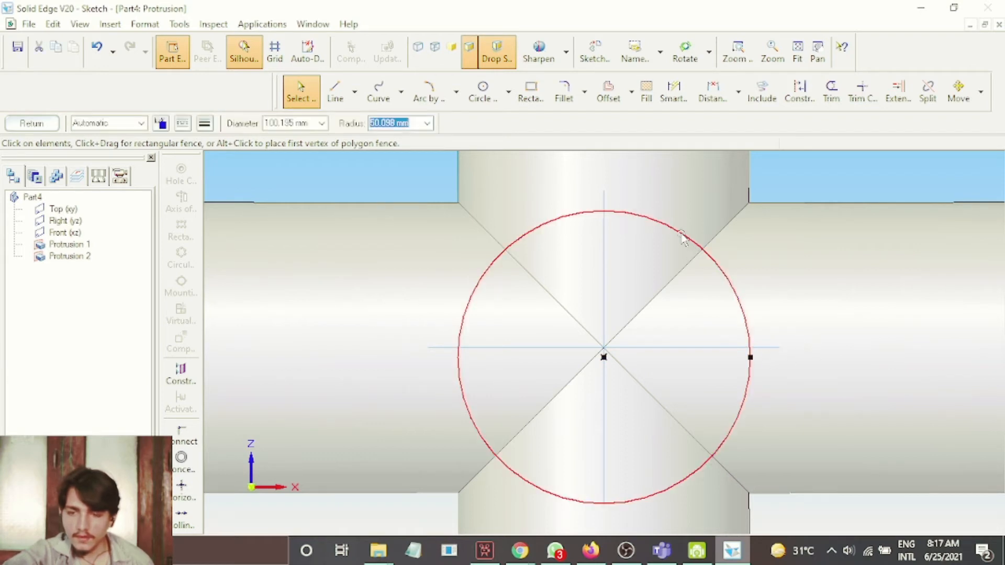
drag(663, 223, 663, 222)
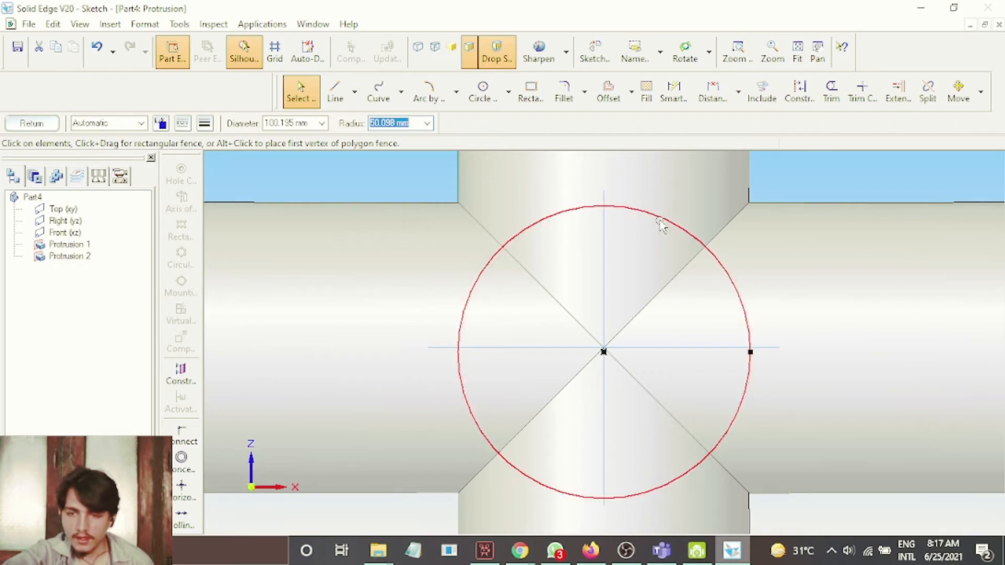
drag(660, 220, 660, 213)
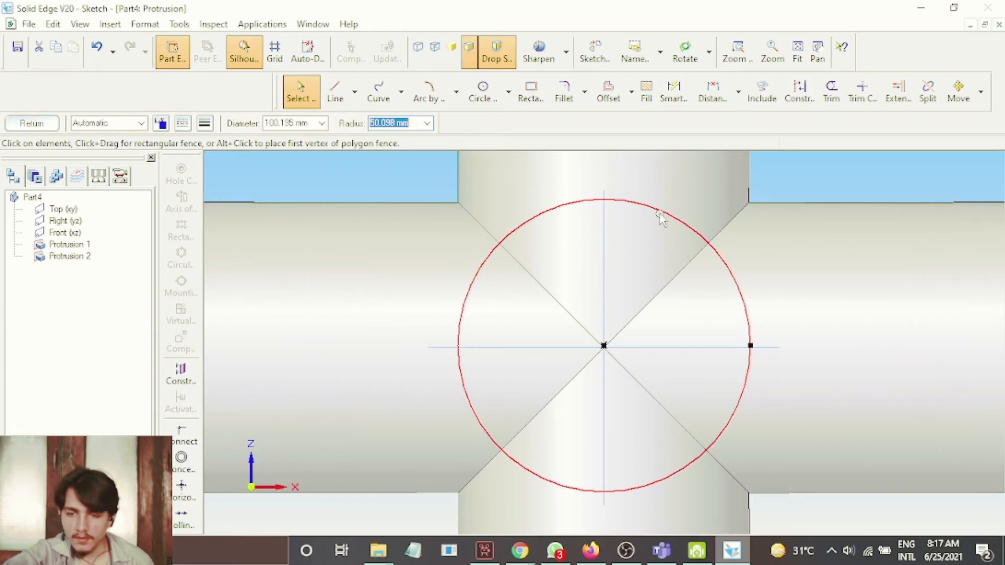
drag(604, 346, 604, 347)
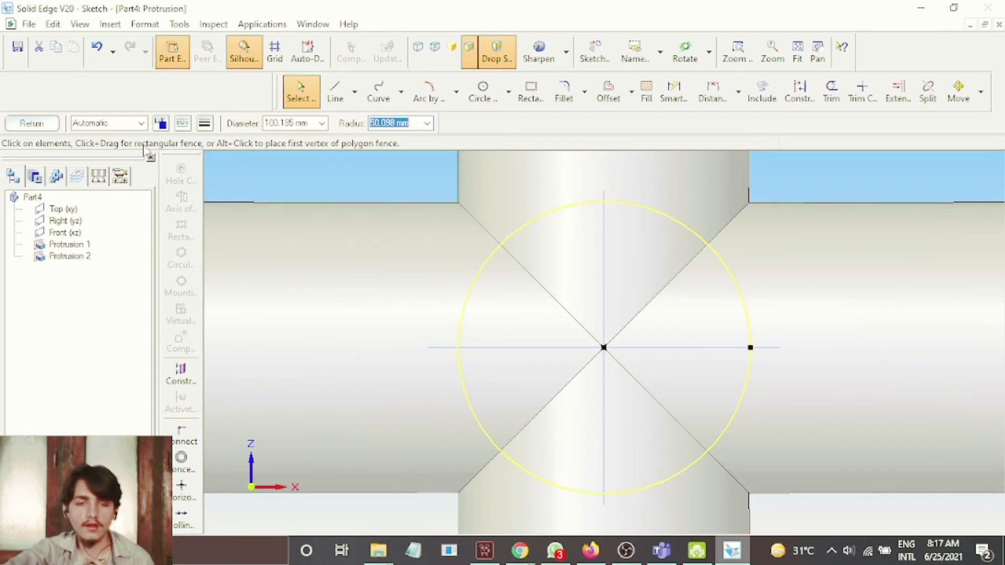
Add an 80 mm diameter circle centred on the origin inside the larger circle and finish the profile sketch.
click(482, 91)
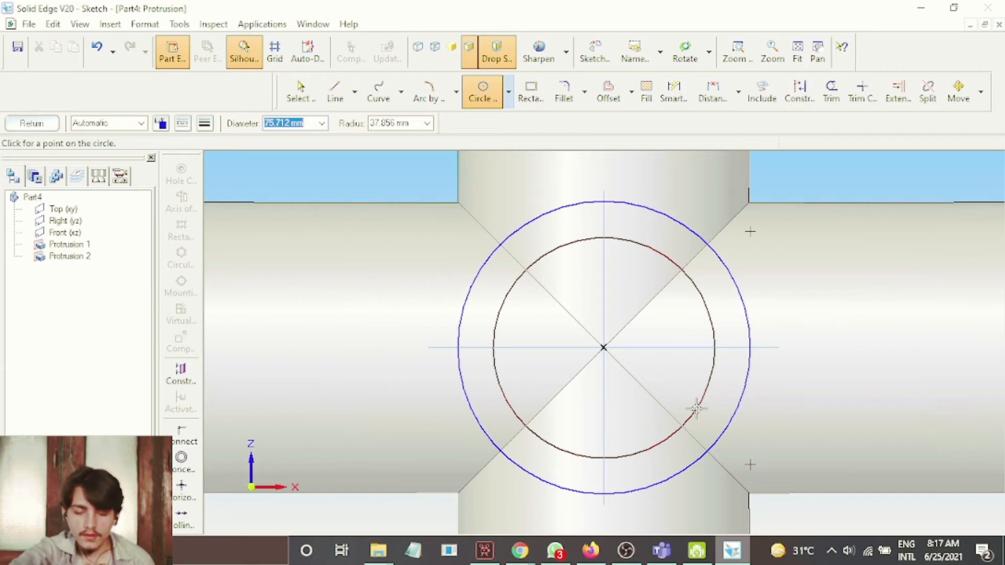
text(80)
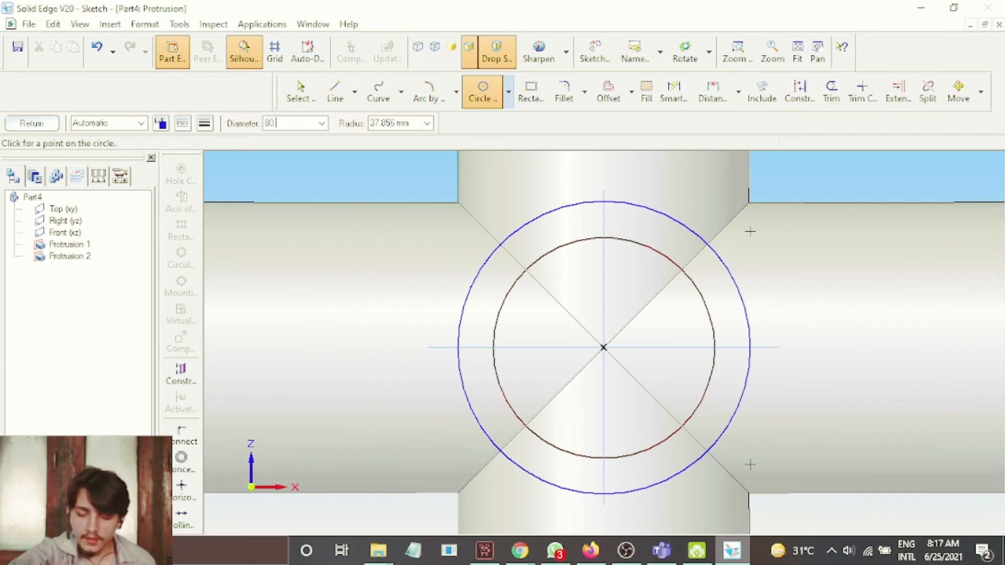
text(.000 mm)
click(696, 409)
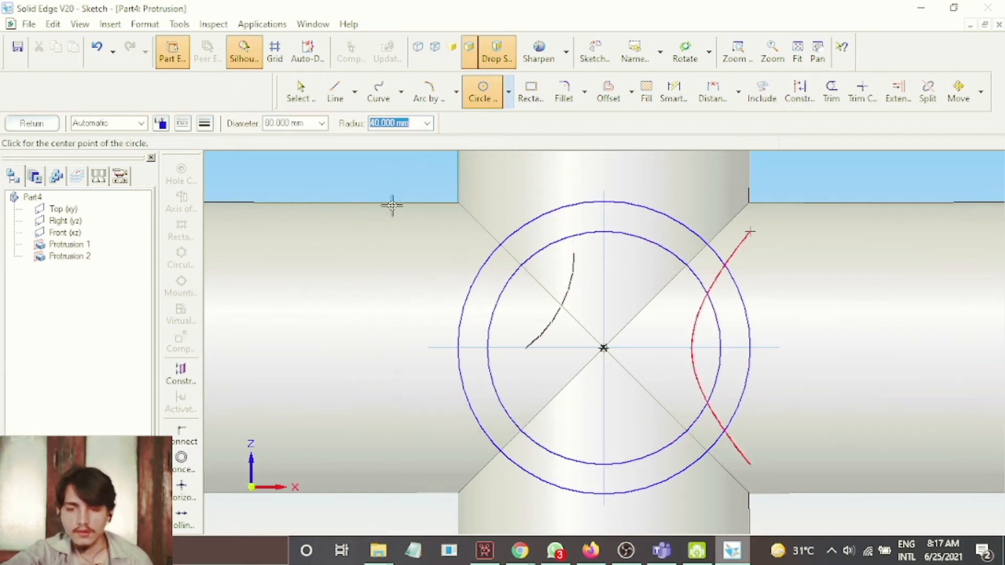
click(27, 126)
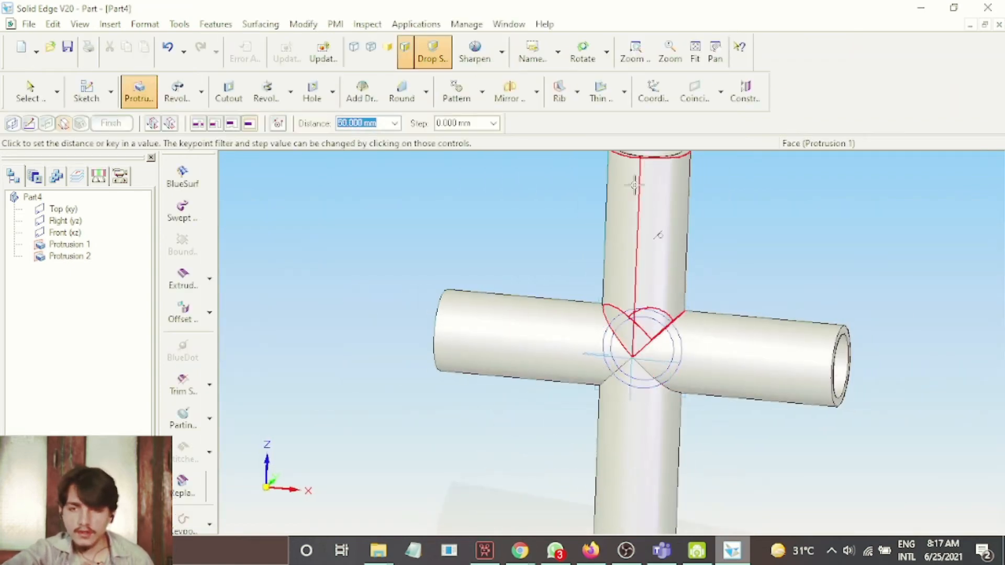
Extrude the third tube's ring profile symmetrically over a total distance of 500 mm and finish the protrusion.
click(592, 64)
drag(827, 253, 732, 251)
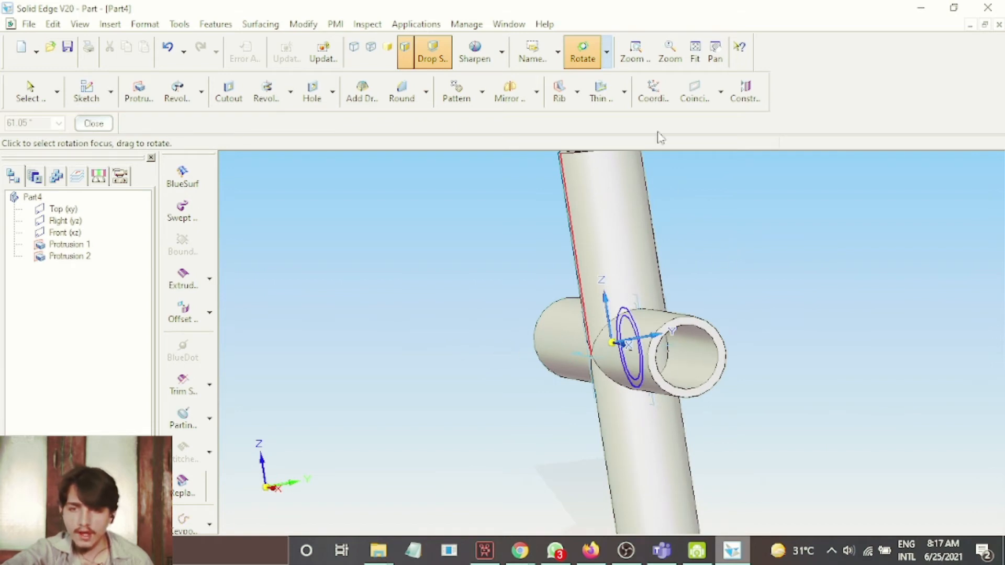
click(101, 123)
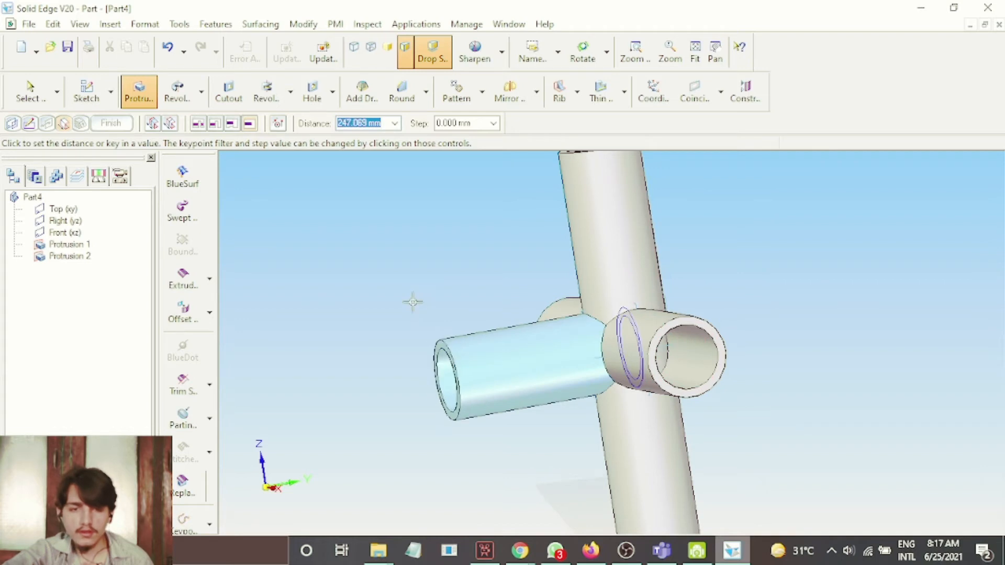
click(170, 124)
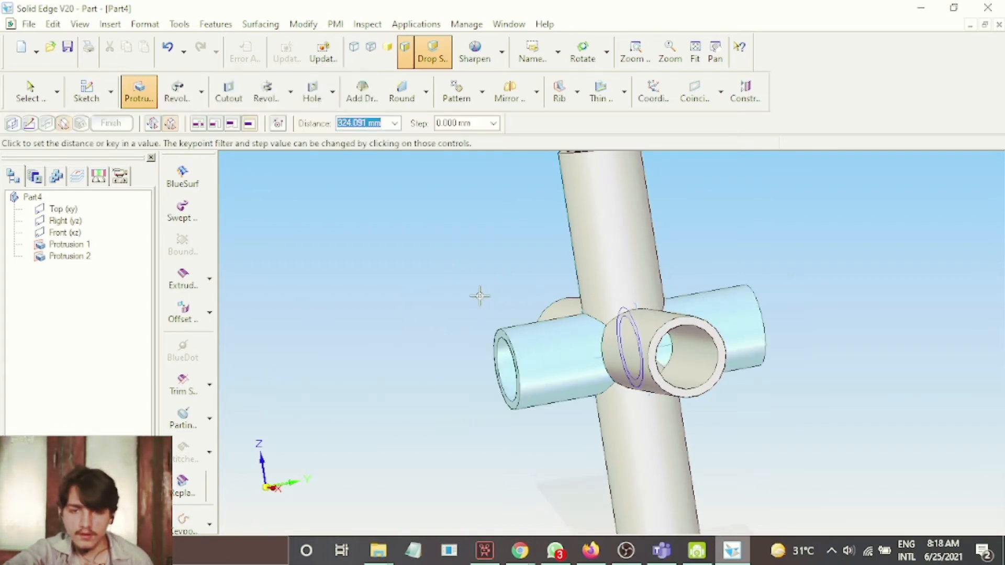
text(500)
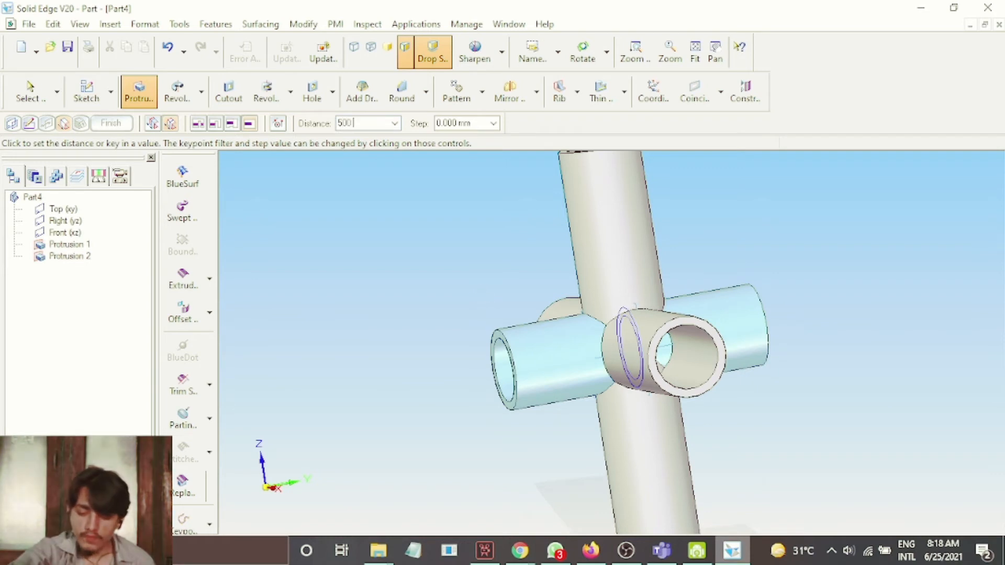
key(Return)
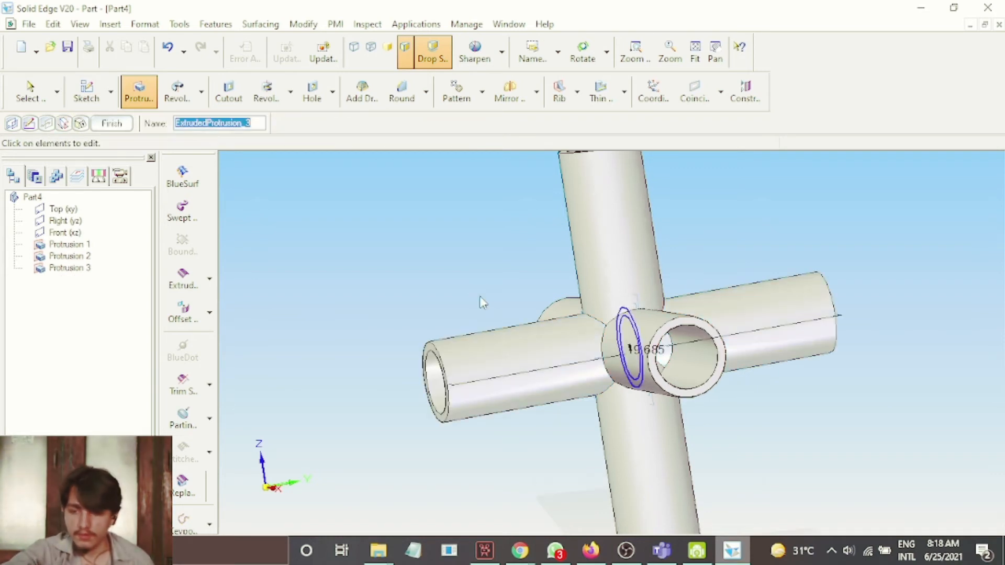
click(112, 124)
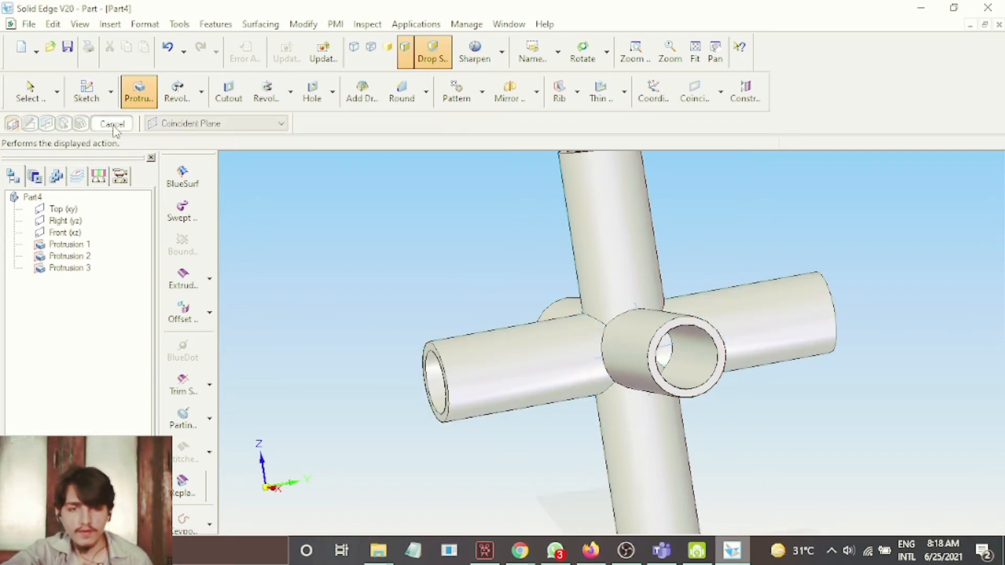
Start a cutout on the Top (xy) plane and sketch an 80 mm diameter circle centred on the origin as its profile.
key(Escape)
click(582, 51)
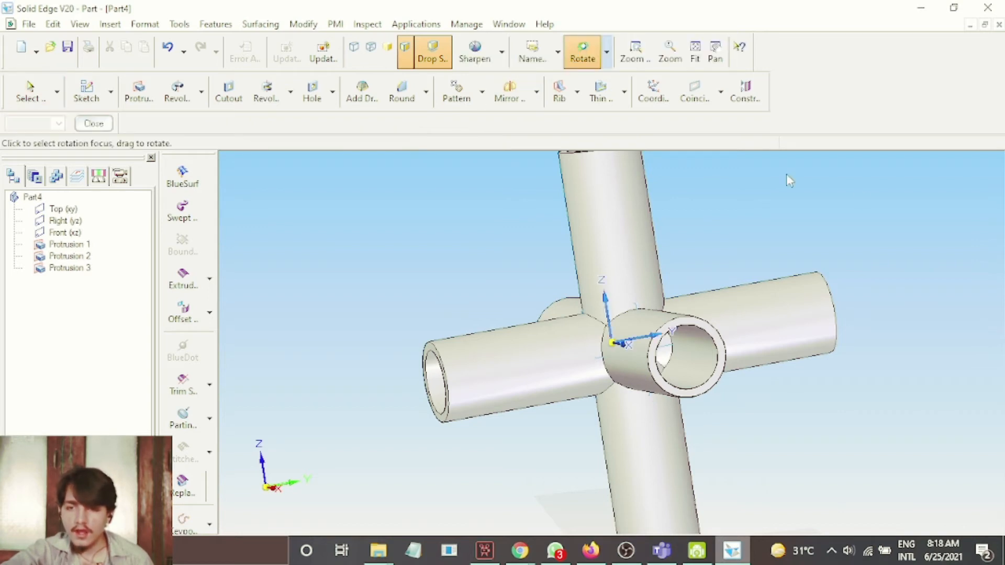
drag(882, 208, 907, 339)
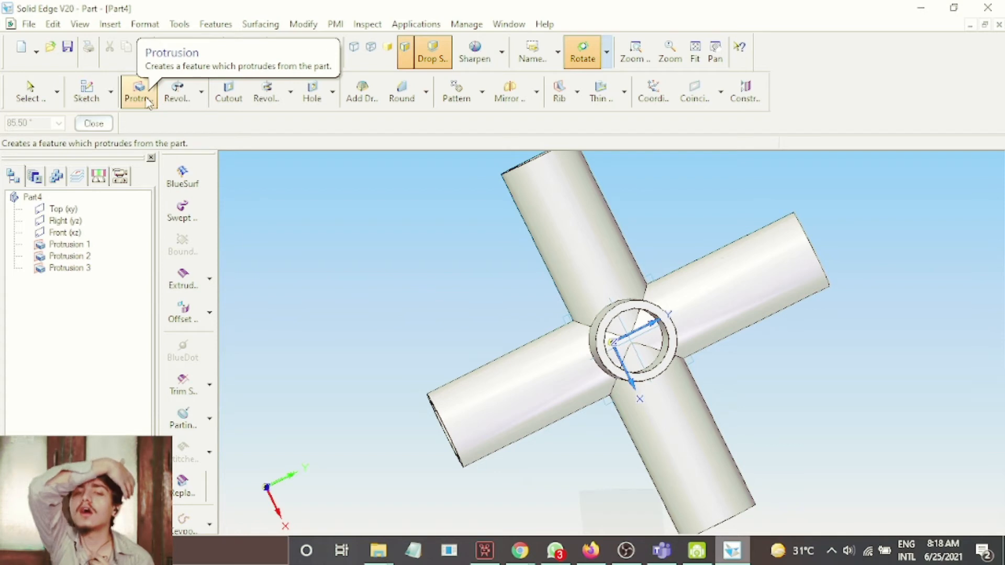
click(226, 98)
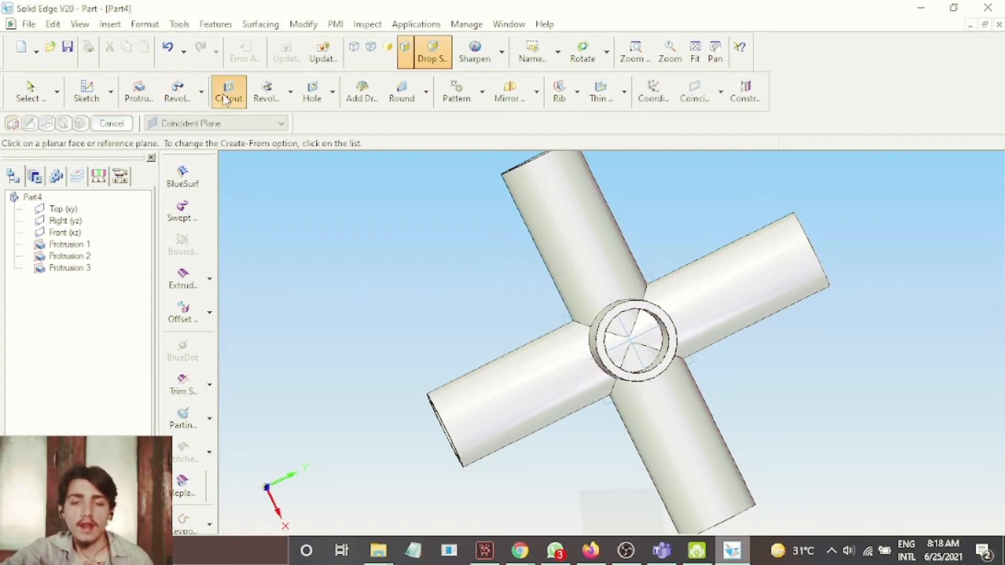
click(643, 329)
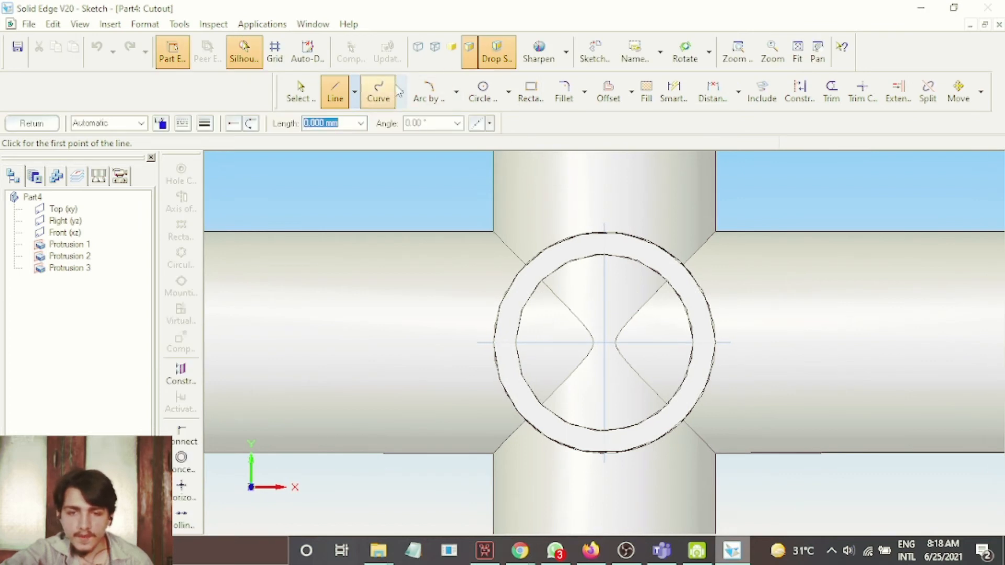
click(482, 92)
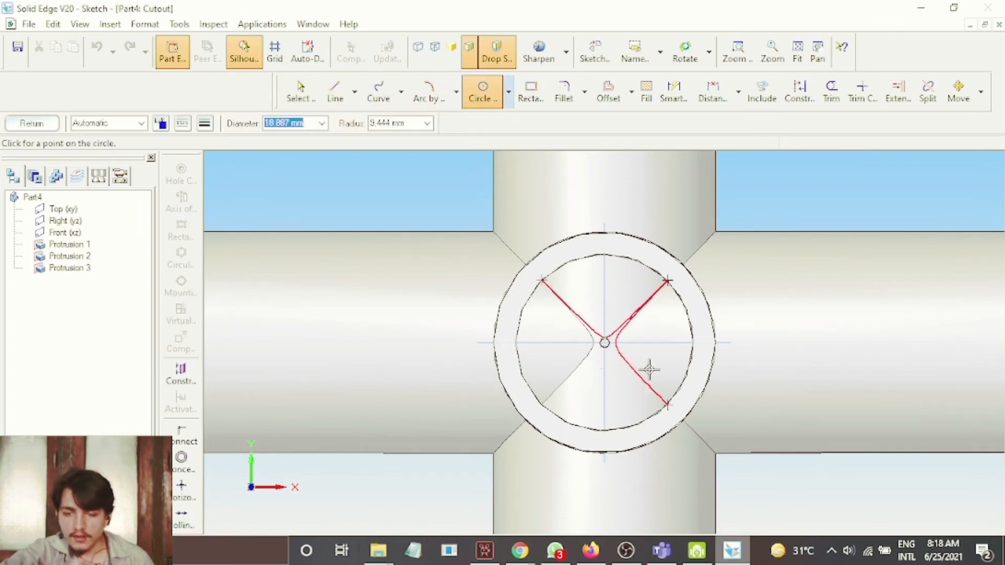
click(683, 386)
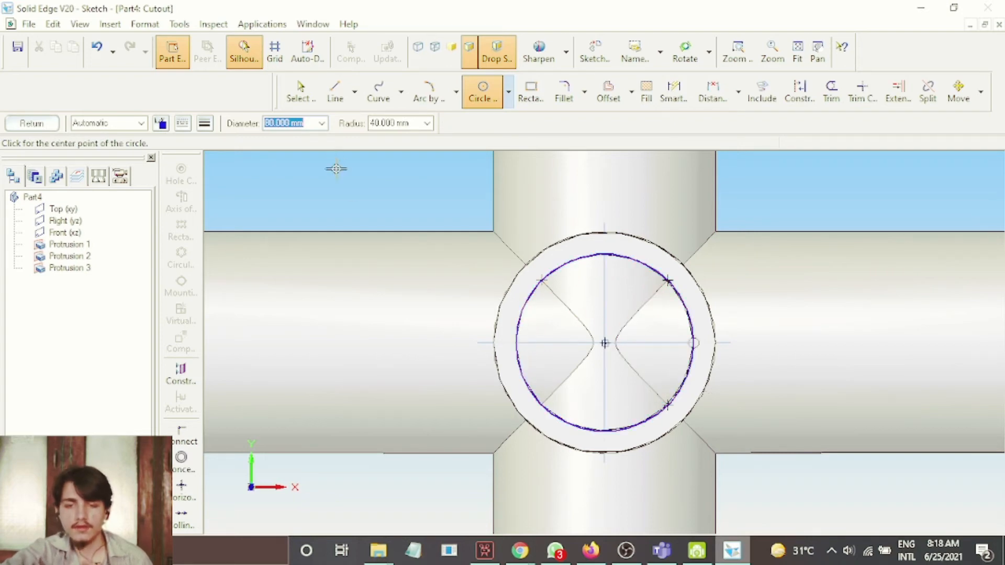
click(33, 124)
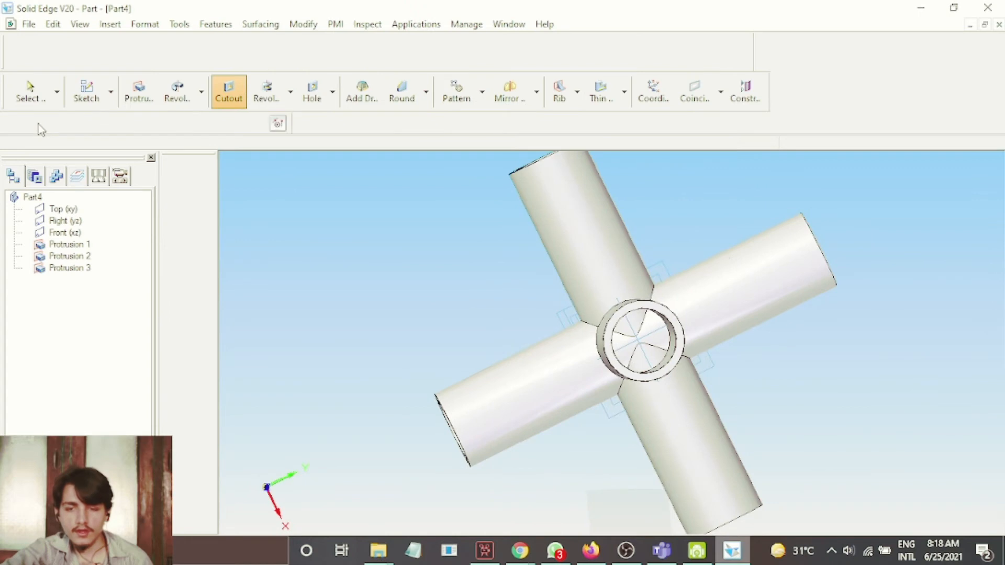
Cut the circle symmetrically along the Z axis through the bore of the vertical tube and finish the cutout.
click(583, 51)
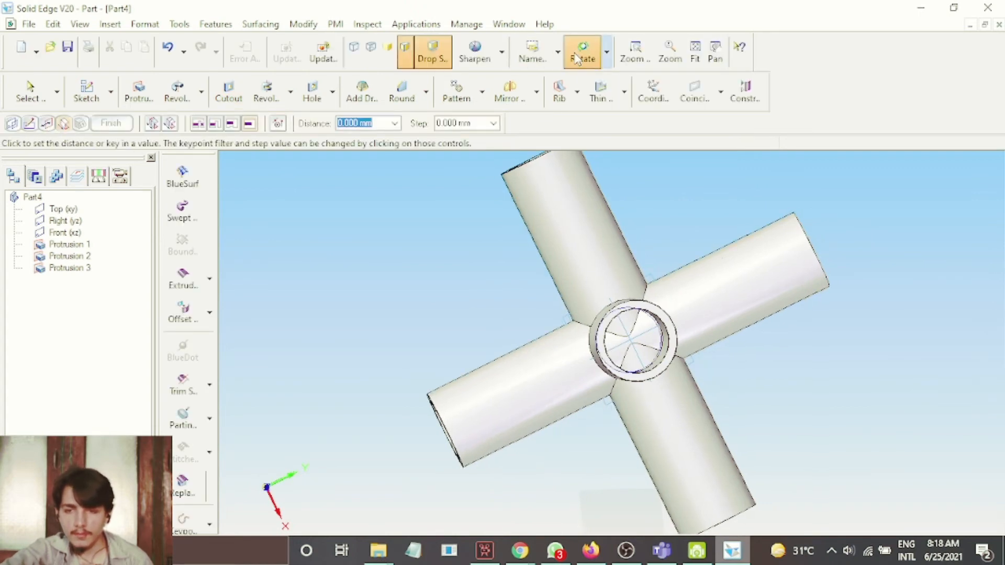
drag(842, 356, 823, 276)
scroll(824, 276, down, 1)
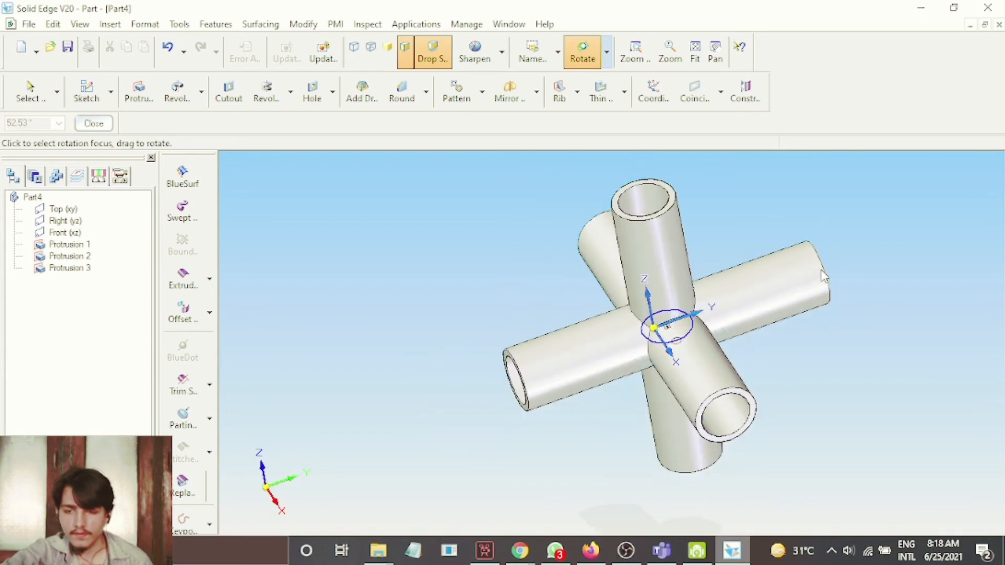
drag(877, 426, 747, 370)
click(93, 123)
click(228, 92)
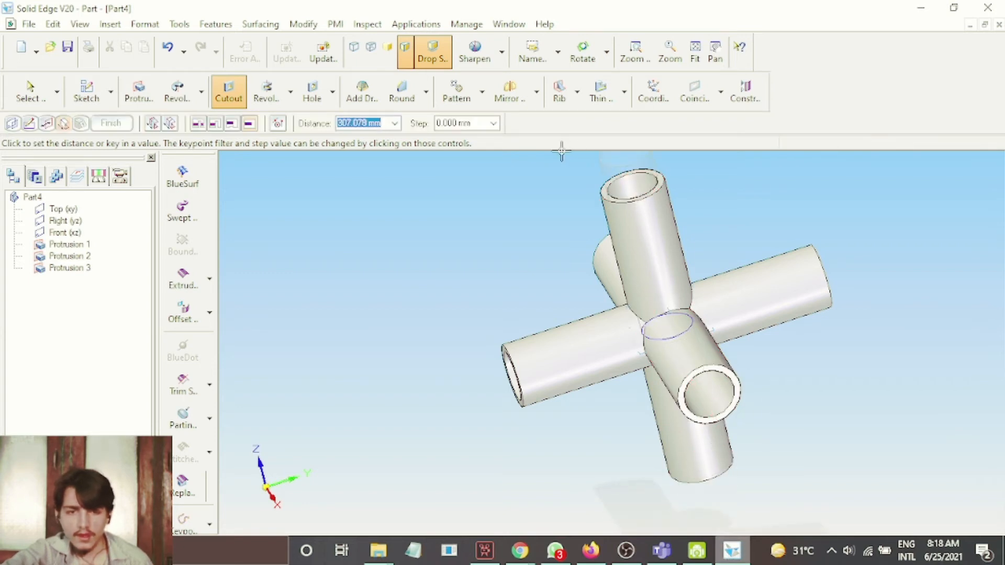
click(171, 124)
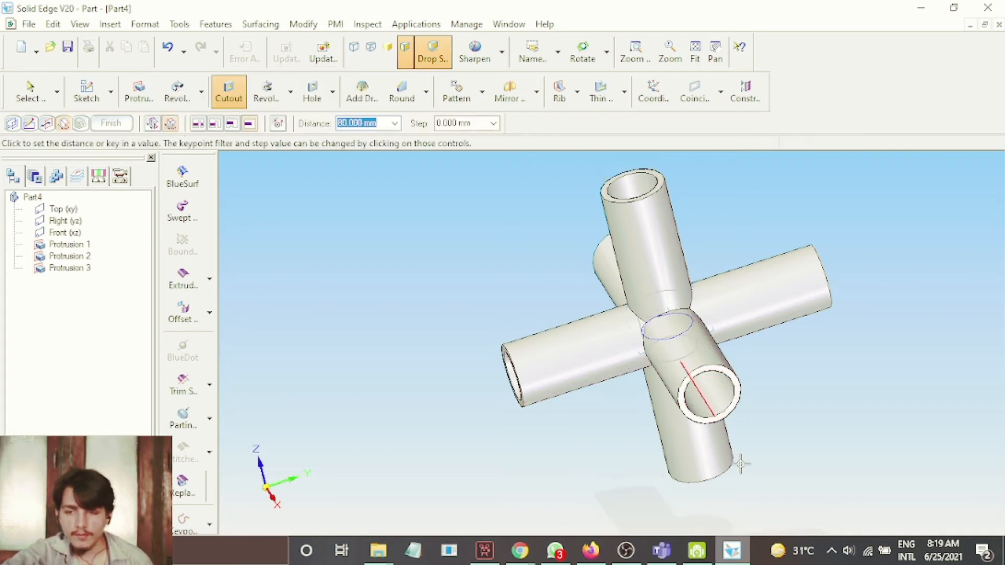
click(743, 528)
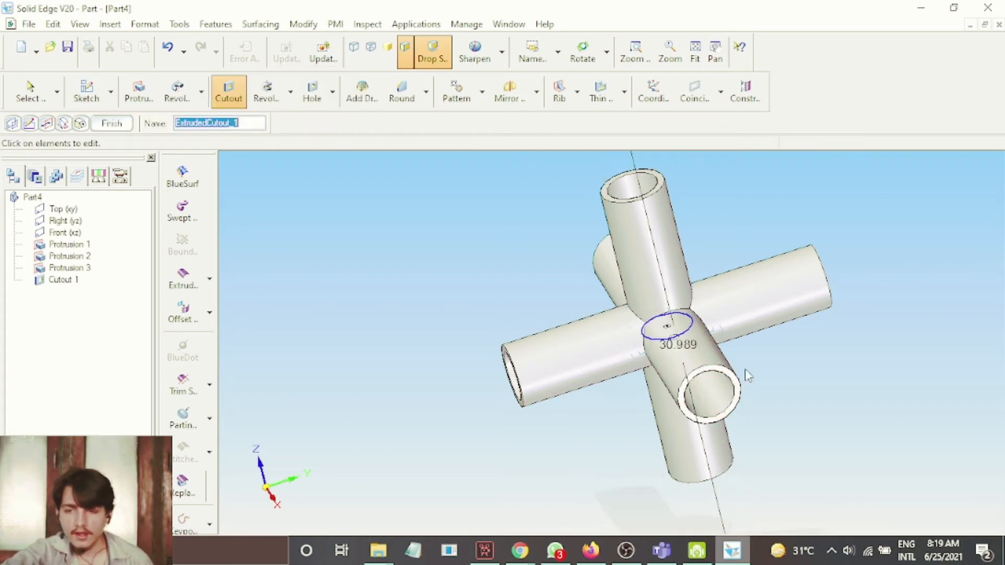
click(110, 128)
key(Escape)
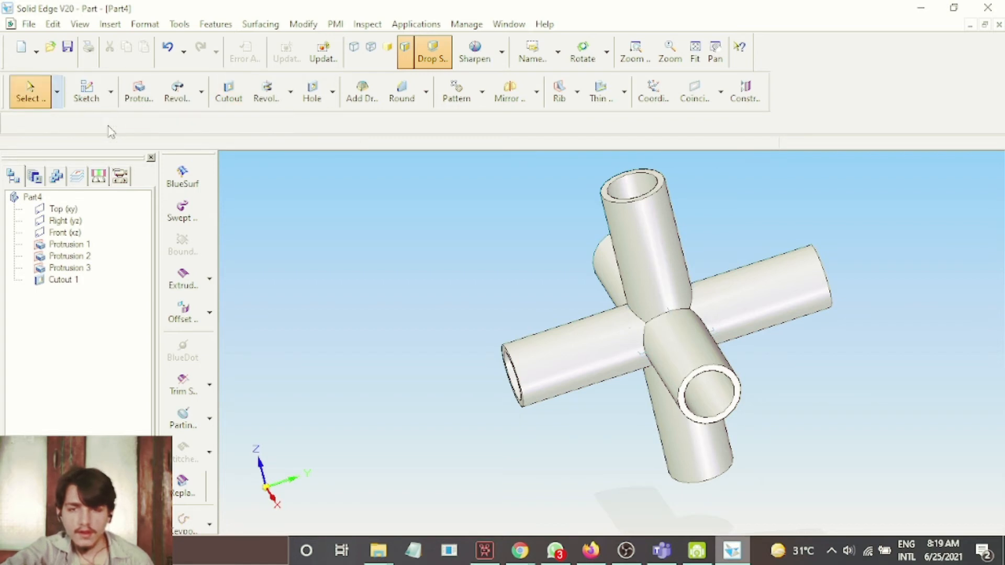
Start a cutout on the Right (yz) plane and sketch an 80 mm diameter circle centred on the origin as its profile.
click(581, 55)
drag(693, 181, 812, 396)
click(228, 93)
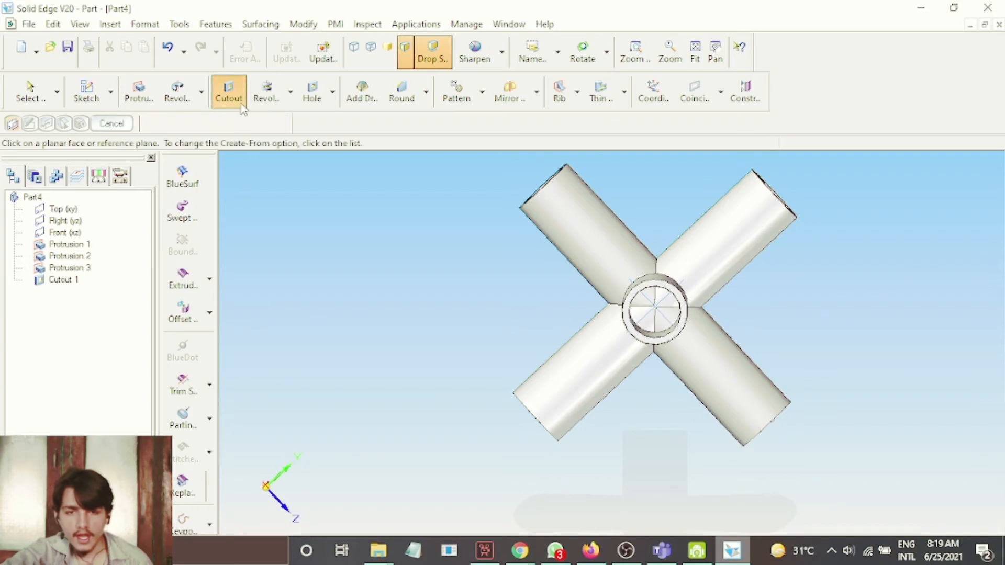
scroll(656, 294, up, 3)
click(649, 302)
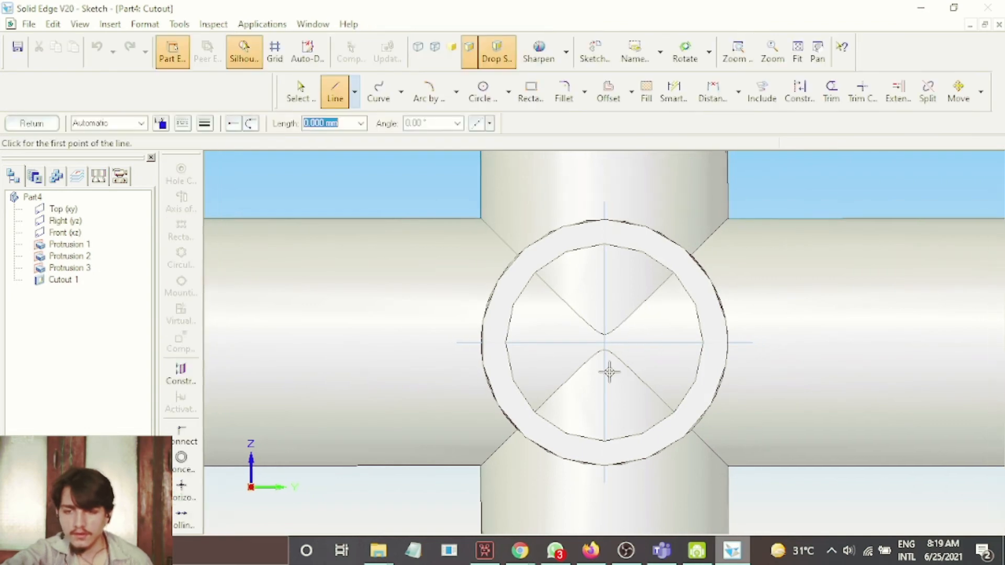
click(472, 97)
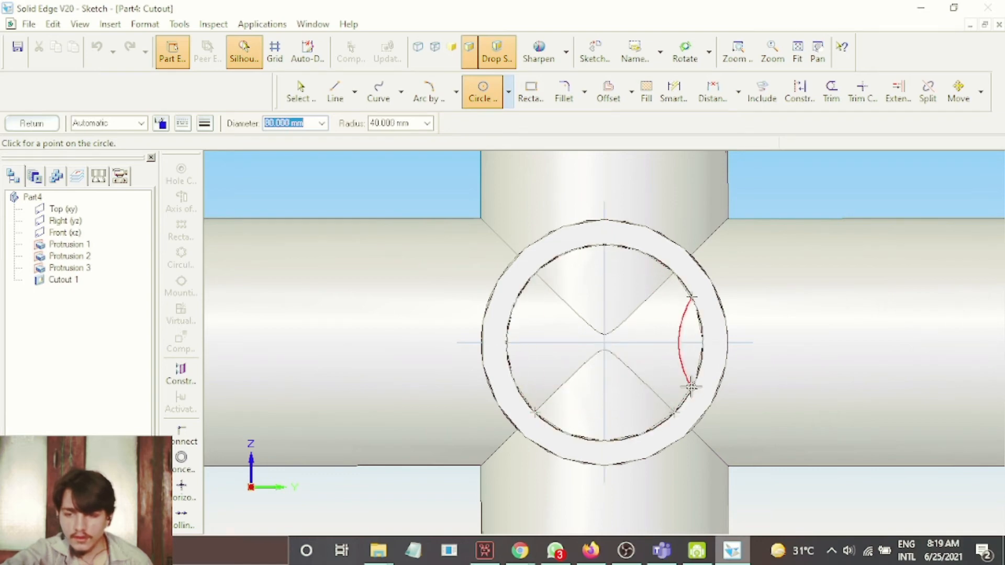
click(690, 401)
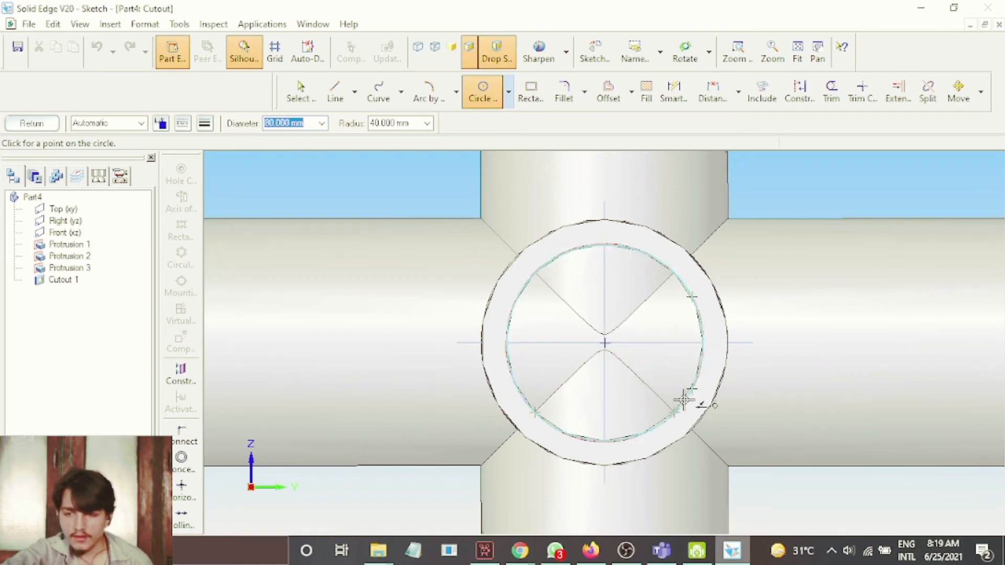
click(687, 401)
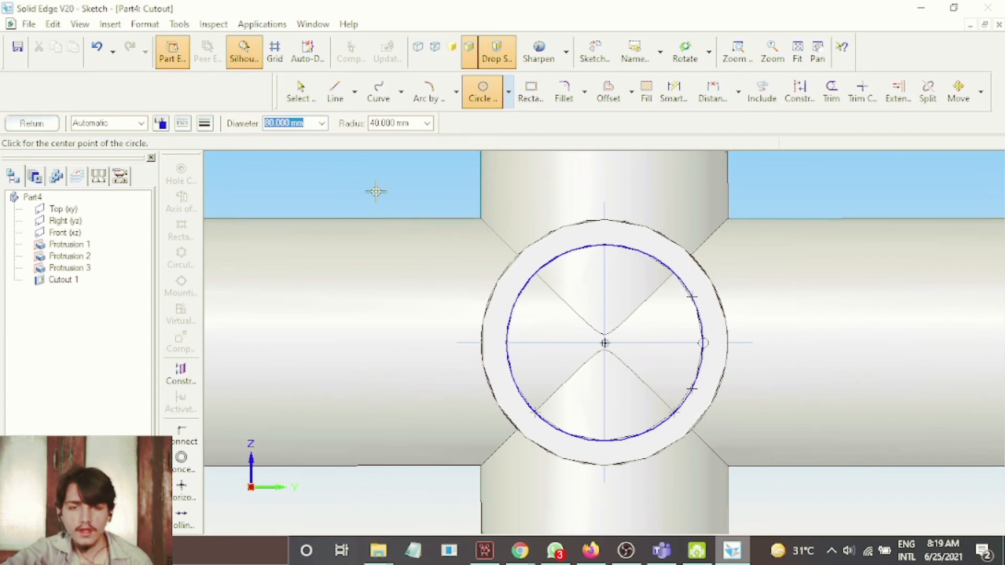
click(31, 123)
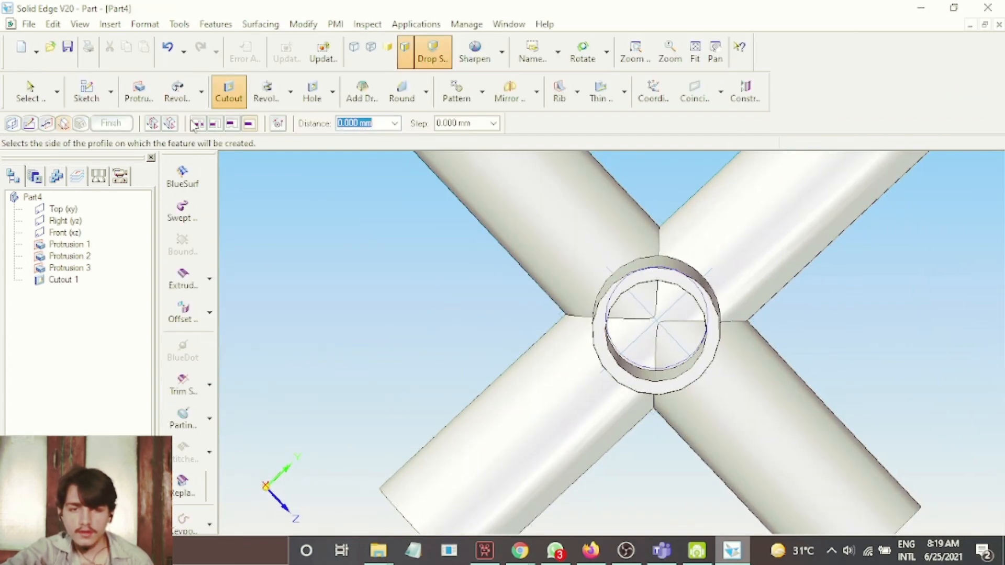
Cut the circle symmetrically along the X axis past both ends of that tube and finish the cutout.
click(695, 53)
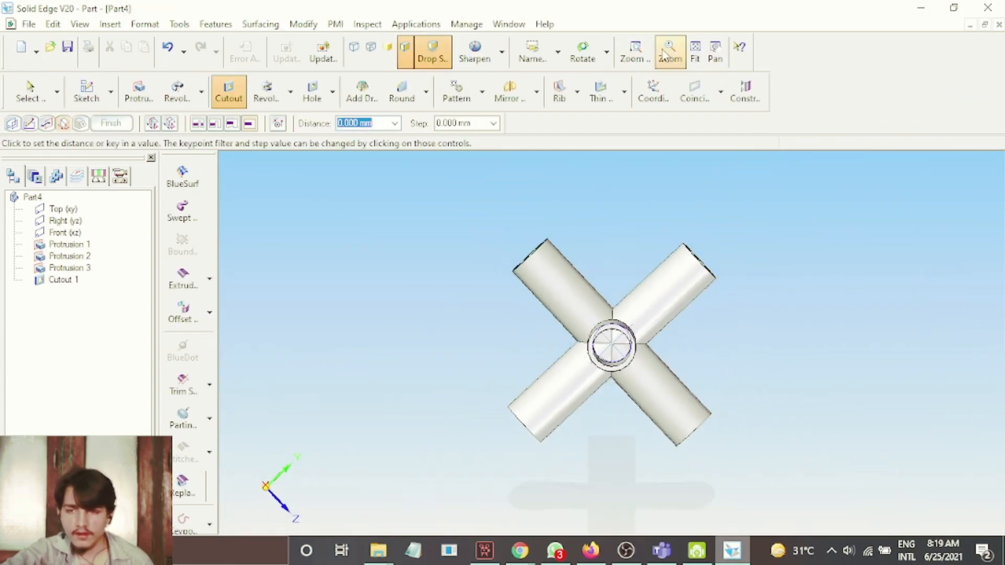
click(583, 55)
drag(844, 363, 825, 254)
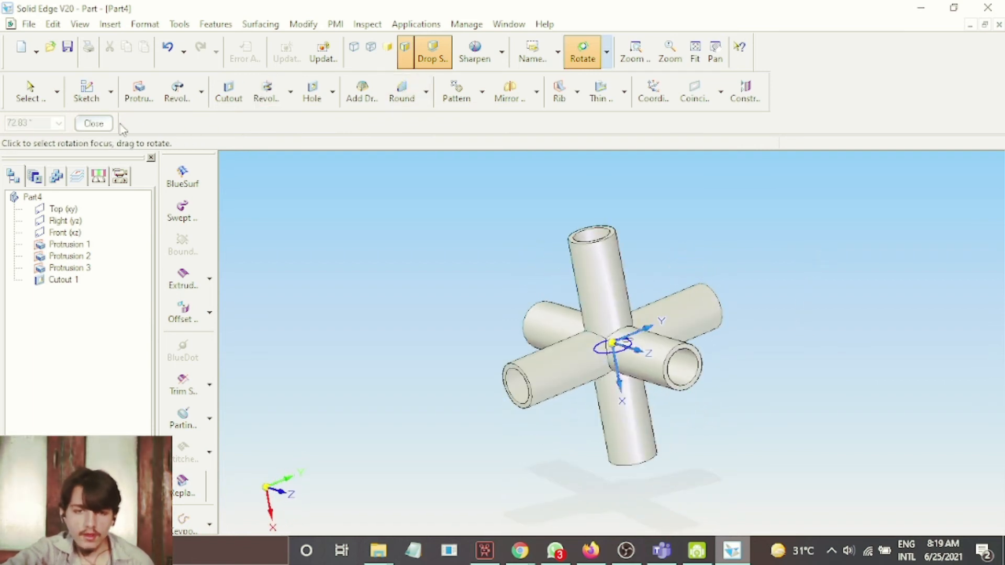
click(97, 124)
click(170, 124)
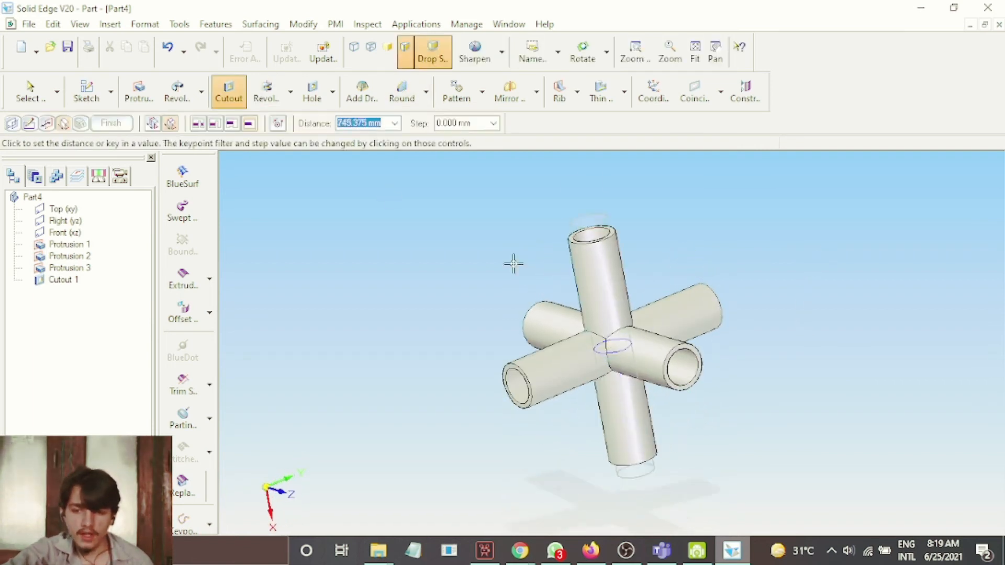
click(580, 194)
click(112, 124)
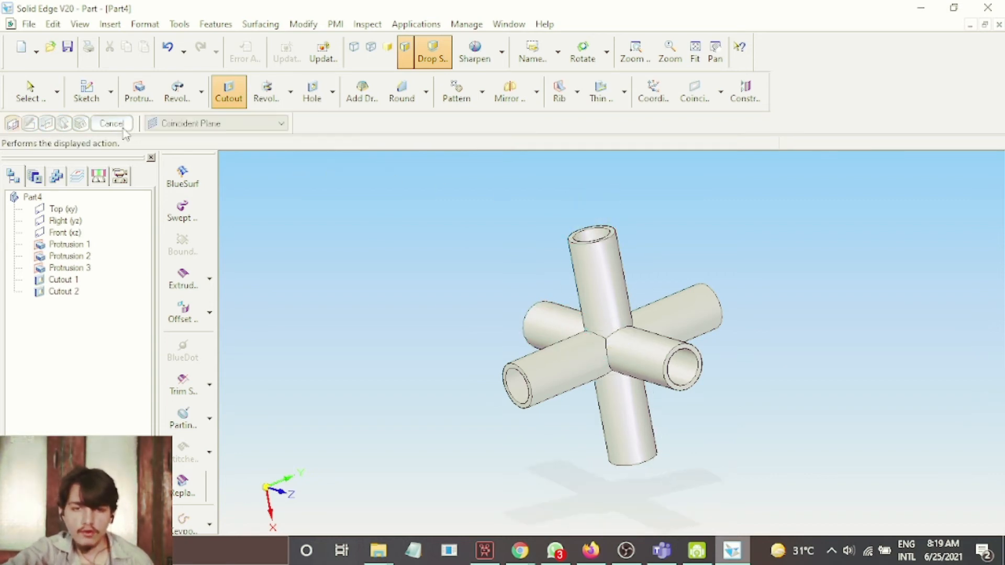
Start a cutout on the Front (xz) plane and sketch an 80 mm diameter circle centred on the origin as its profile.
click(582, 53)
drag(767, 259, 597, 338)
scroll(597, 338, up, 3)
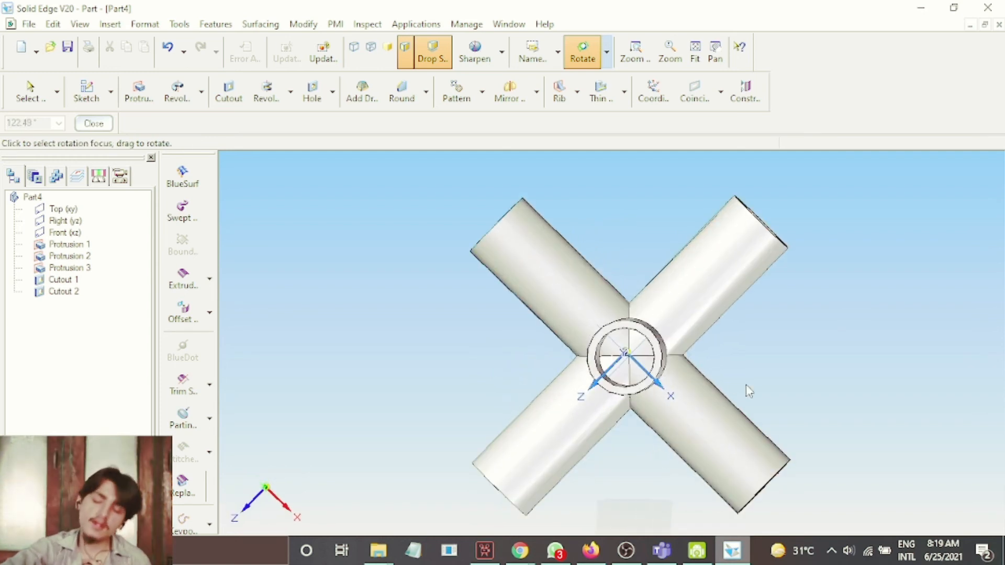
click(84, 124)
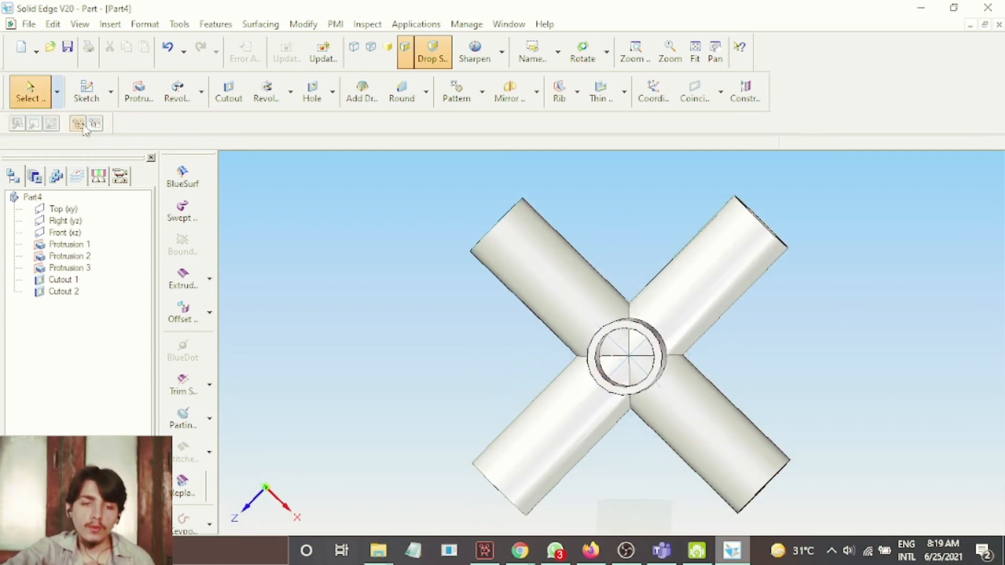
click(229, 94)
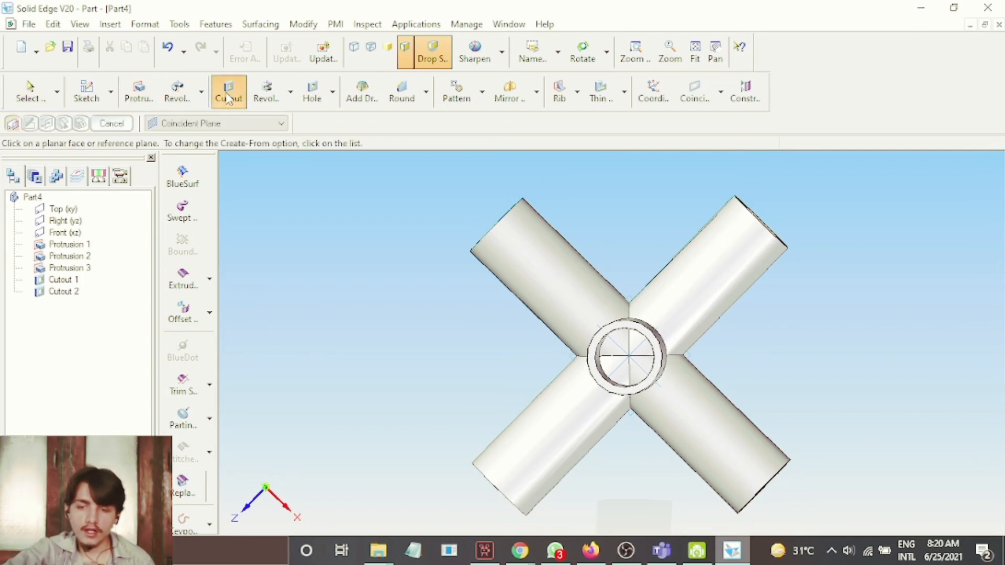
click(632, 348)
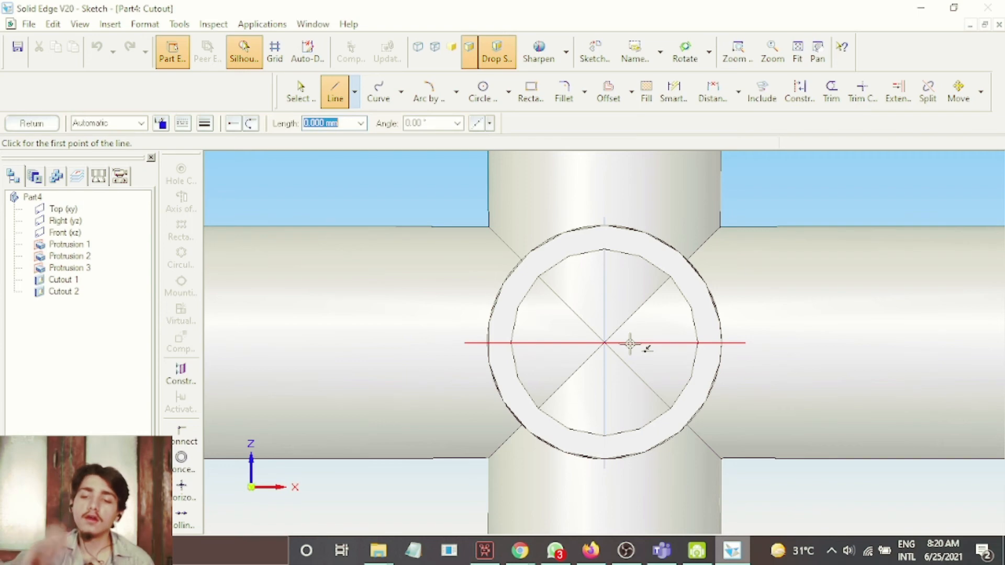
click(482, 90)
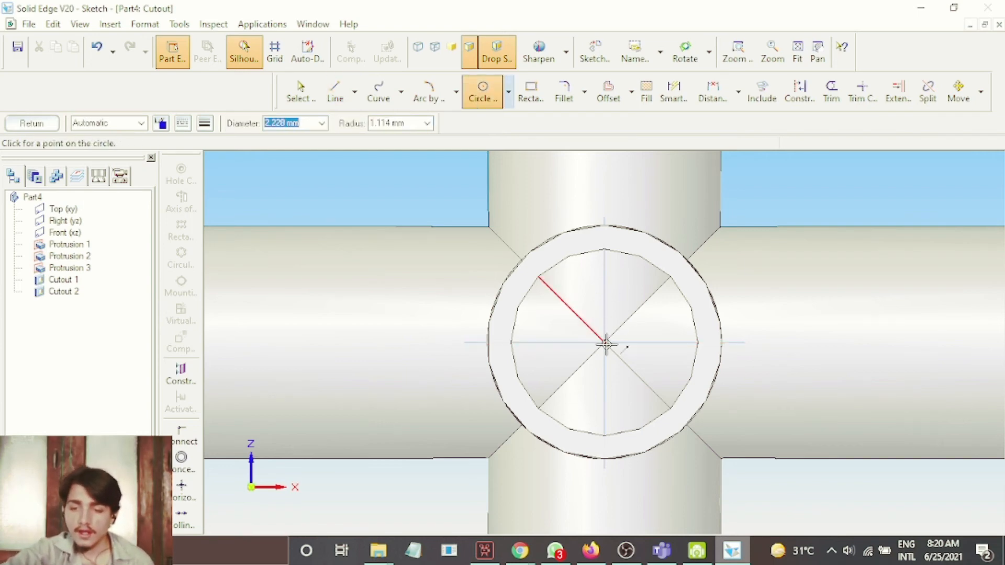
click(690, 377)
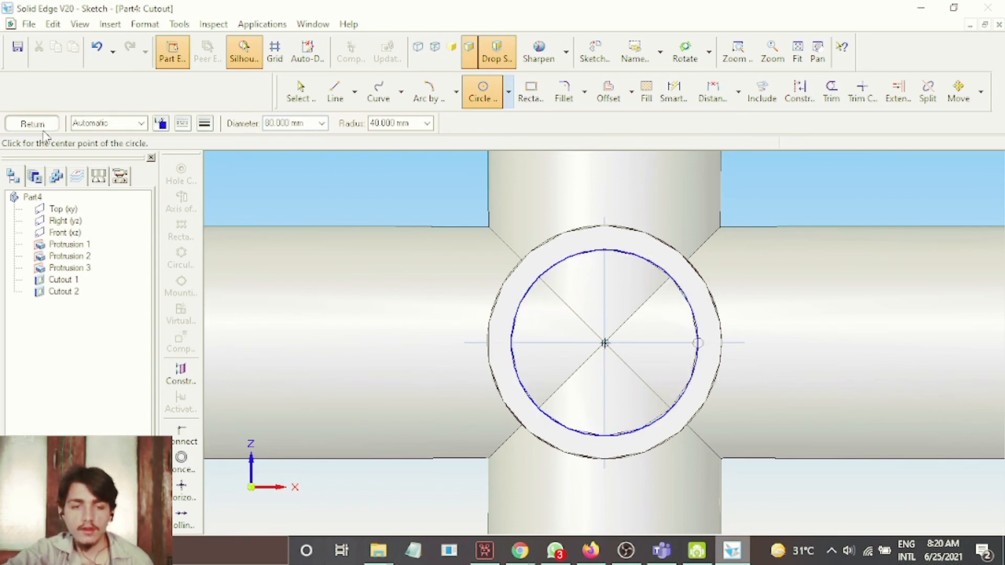
click(38, 124)
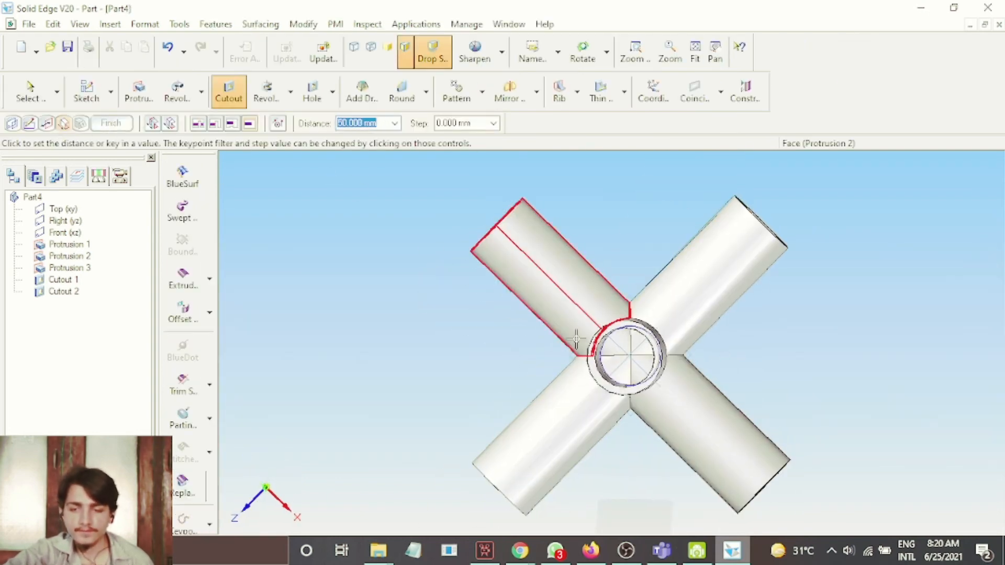
Cut the circle symmetrically along the Y axis past both ends of the remaining tube, finish the cutout and leave the command.
click(583, 53)
drag(880, 353, 872, 256)
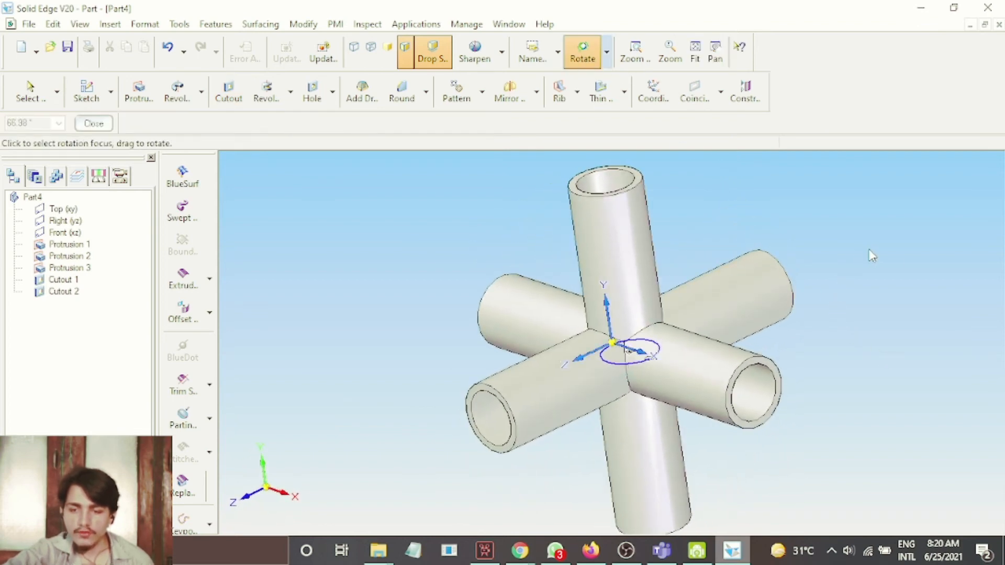
click(94, 123)
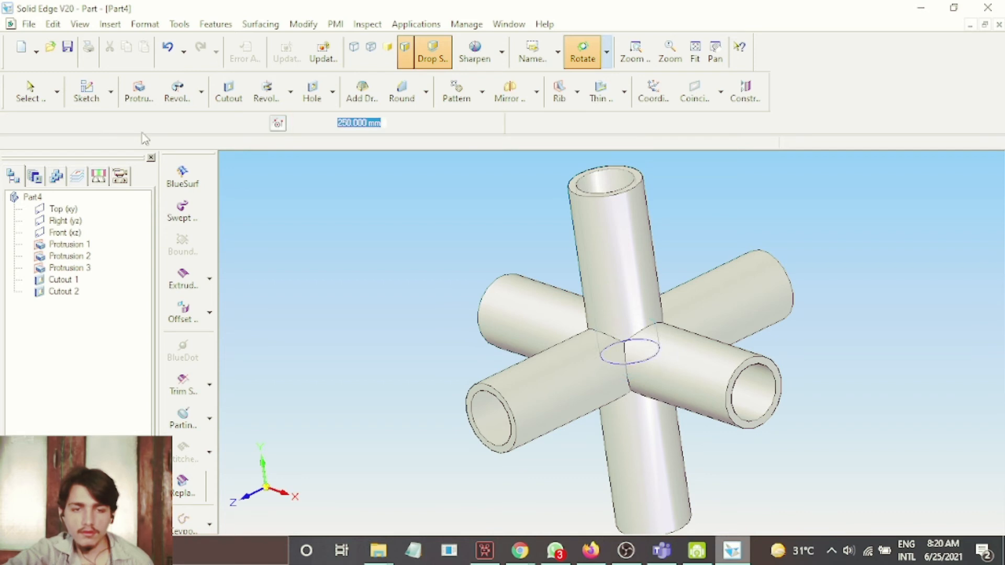
click(172, 129)
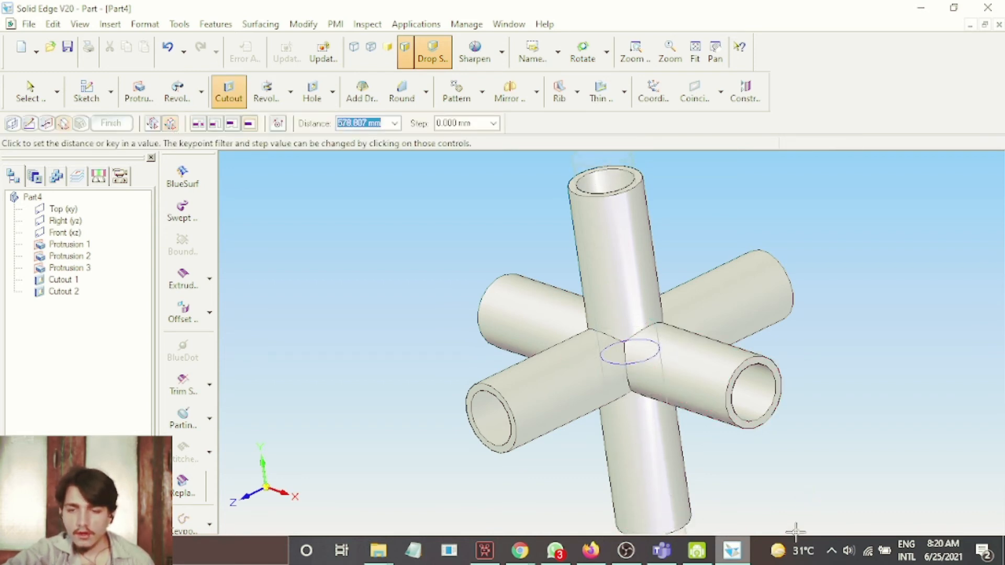
click(782, 507)
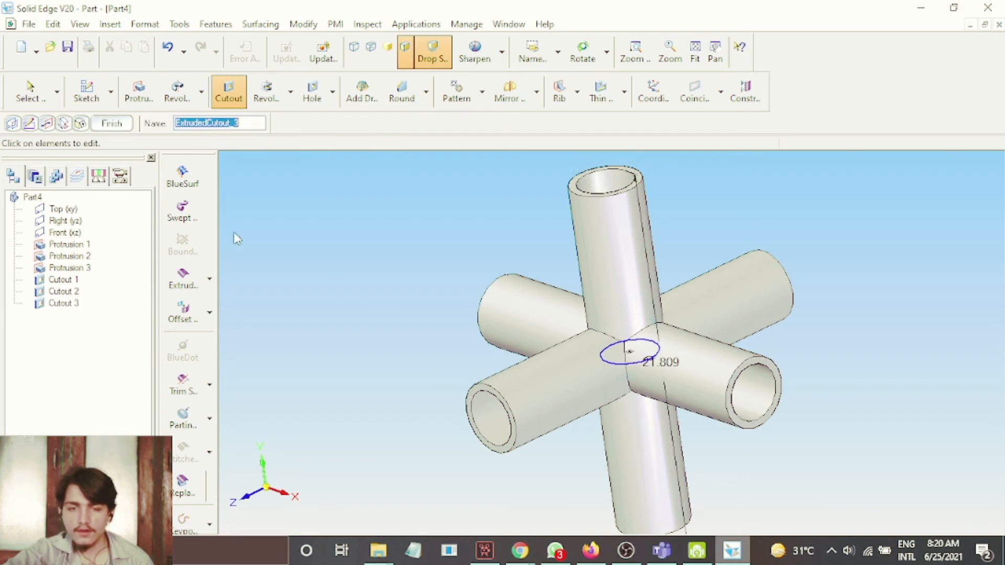
click(102, 128)
click(104, 126)
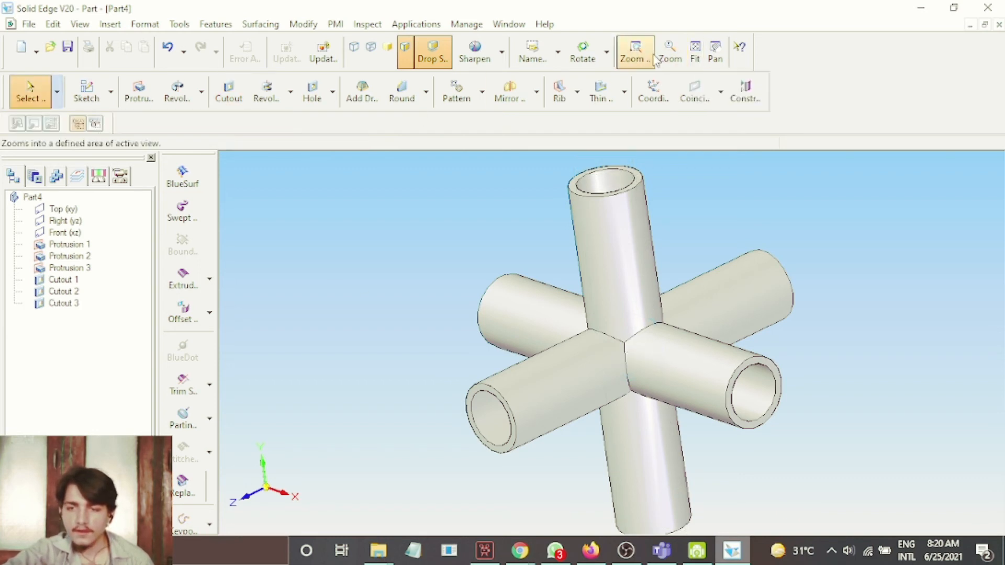
Start Part Painter with the Green style and Feature selection, and paint the tube along the Y axis.
click(585, 55)
mouse_move(873, 294)
mouse_down()
mouse_move(875, 399)
mouse_move(893, 372)
mouse_move(808, 377)
mouse_move(675, 330)
mouse_move(689, 348)
mouse_move(745, 366)
mouse_move(844, 319)
mouse_move(875, 292)
mouse_move(881, 263)
mouse_move(963, 250)
mouse_move(877, 305)
mouse_move(863, 301)
mouse_up()
click(148, 25)
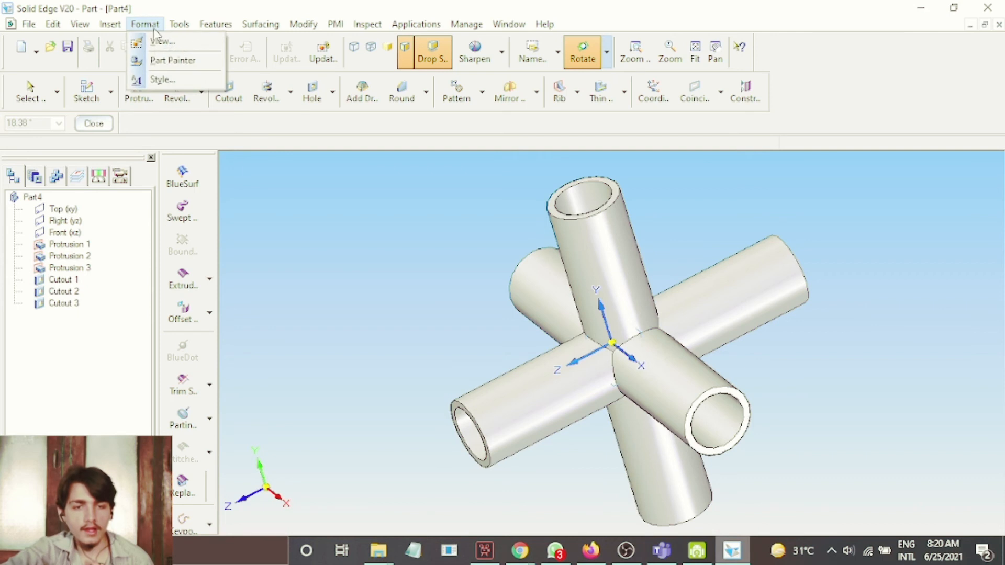
click(170, 59)
click(89, 123)
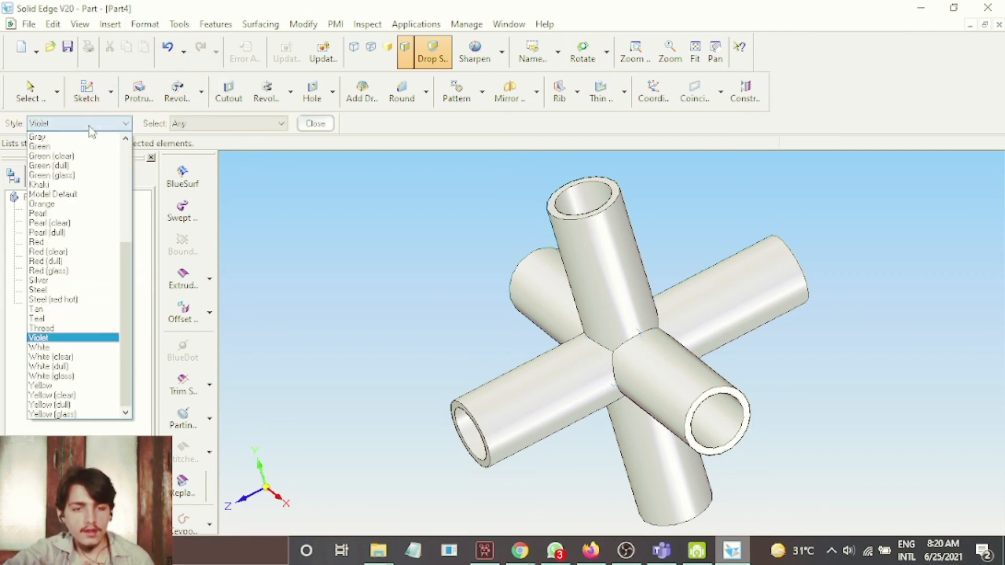
click(84, 147)
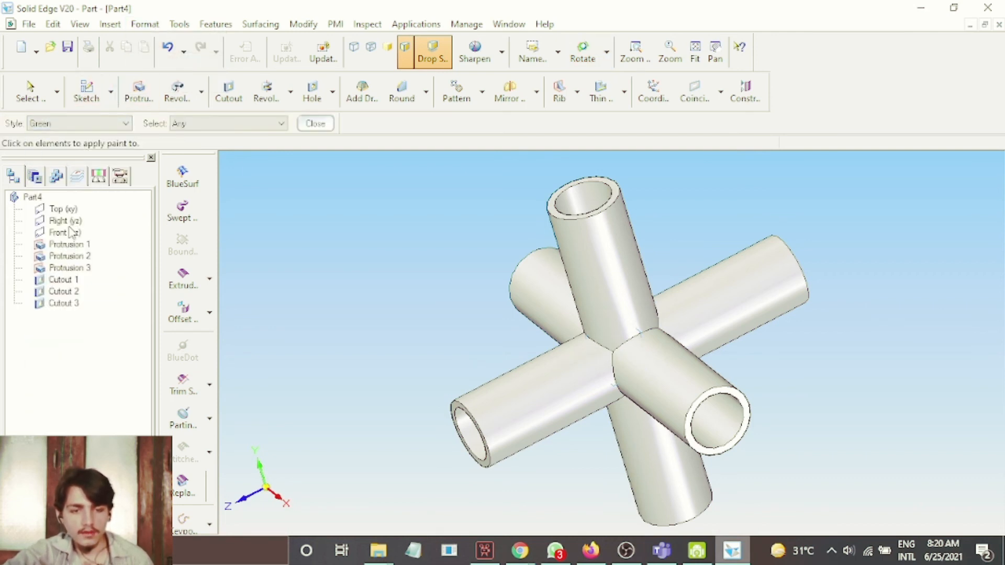
click(206, 122)
click(210, 154)
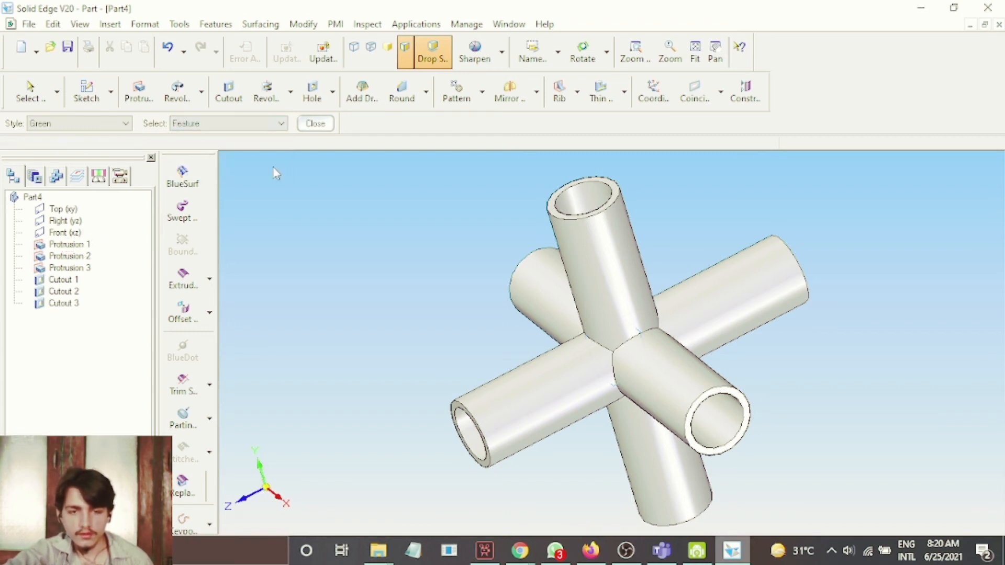
click(611, 270)
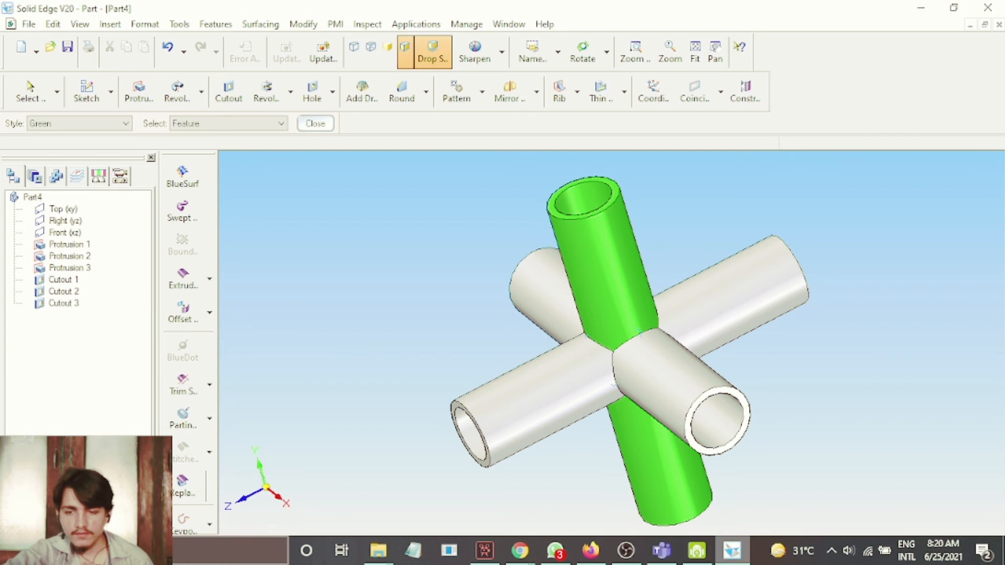
Change the paint style to Red and paint the tube along the Z axis.
click(69, 124)
key(r)
key(Return)
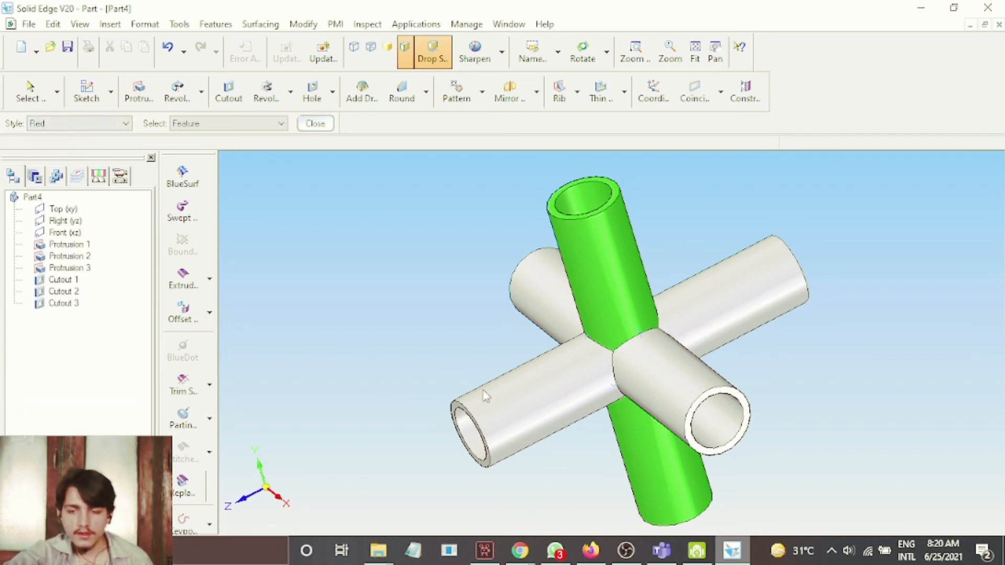
click(504, 395)
Change the paint style to Yellow and paint the tube along the X axis.
click(110, 125)
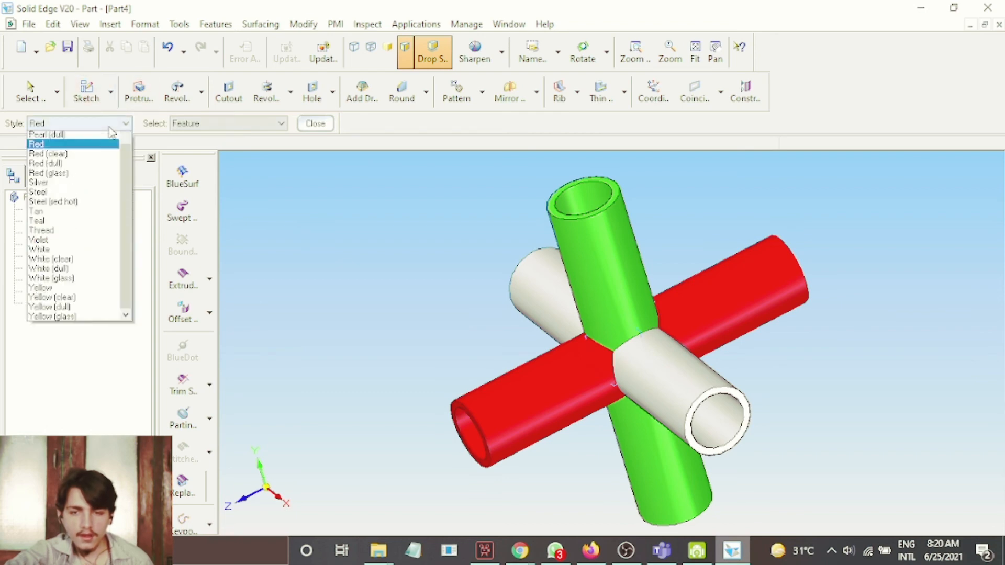
key(y)
key(Return)
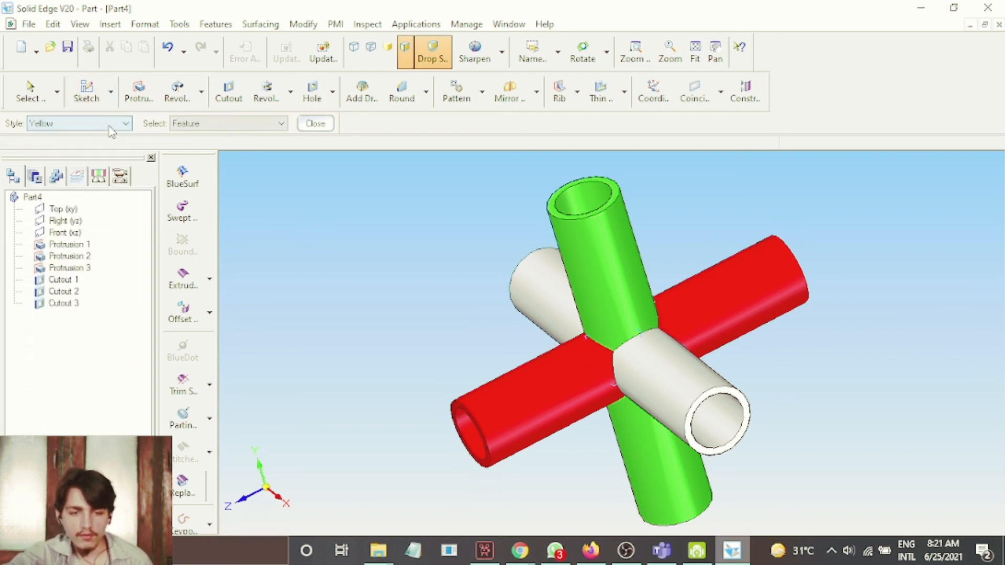
click(682, 385)
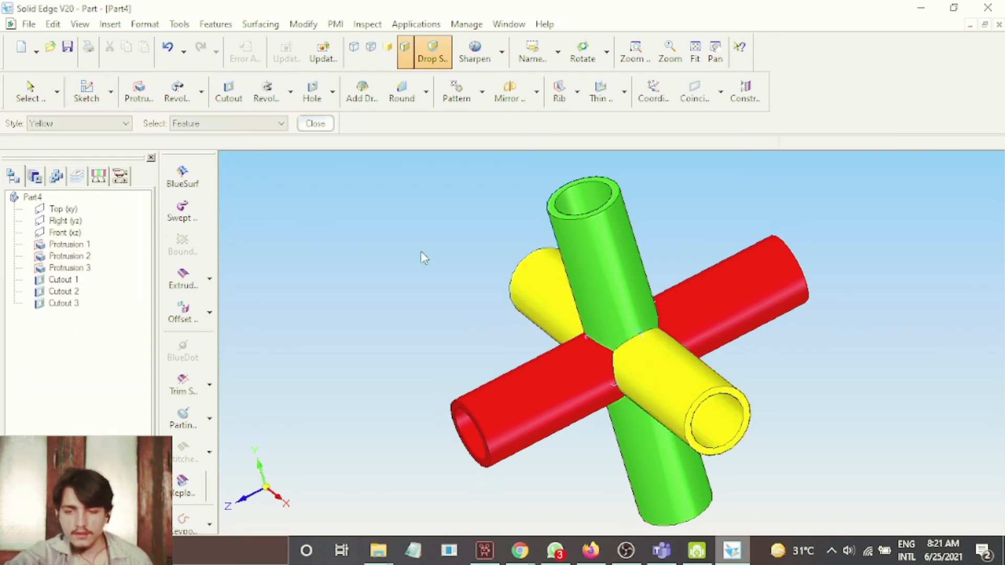
Paint the bores of the green and yellow tubes and the whole Z-axis tube with the Orange style.
click(101, 128)
key(o)
key(Return)
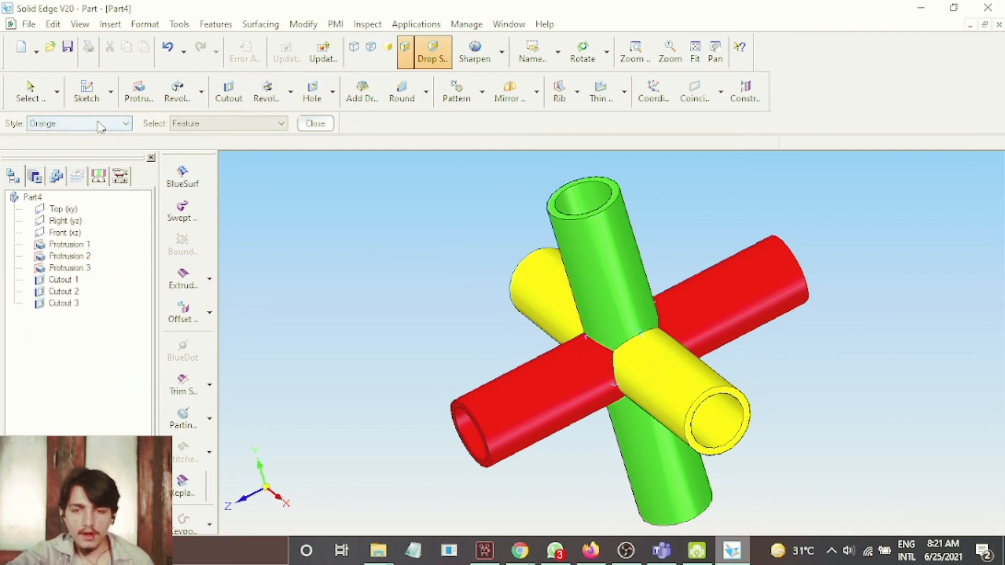
click(580, 200)
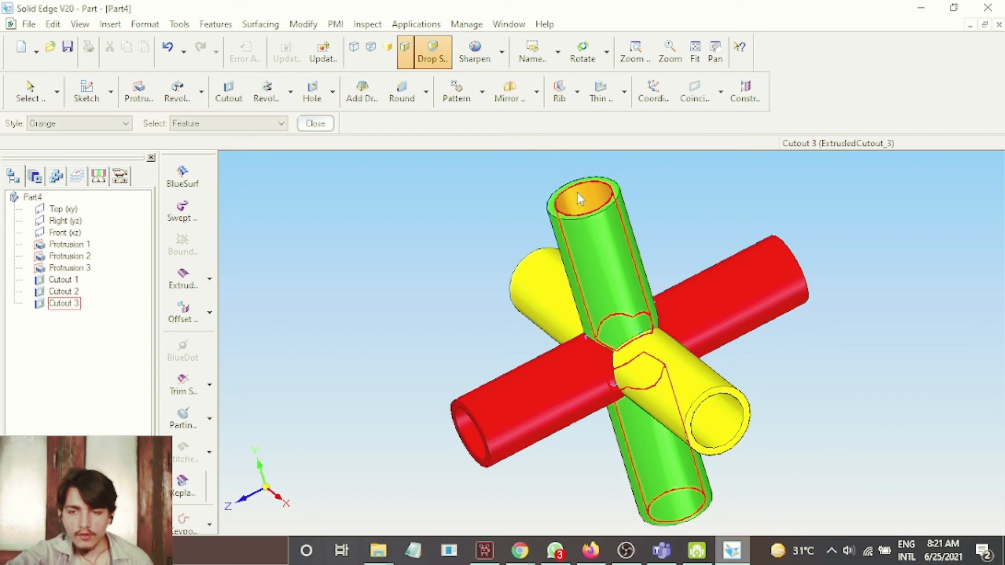
click(460, 430)
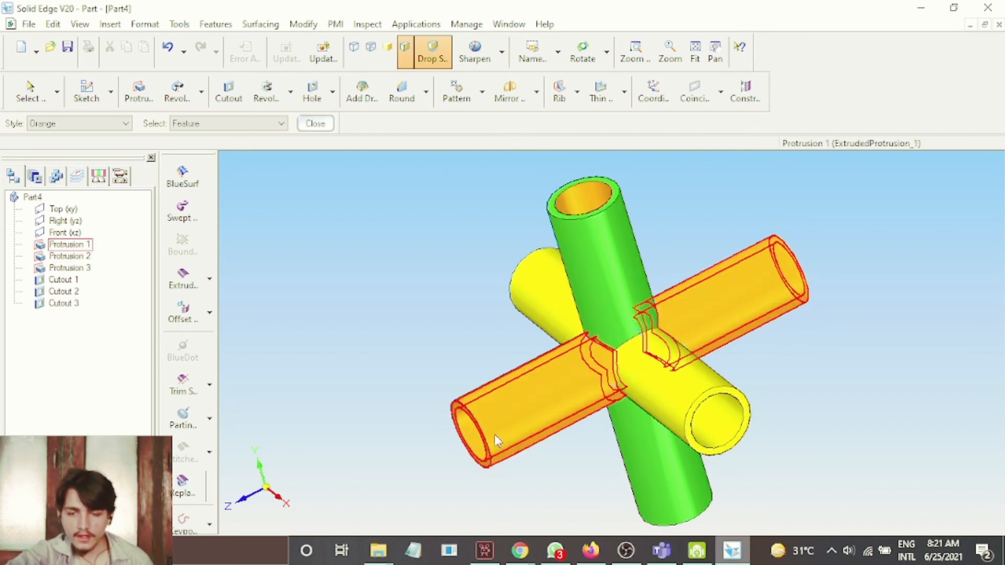
click(715, 429)
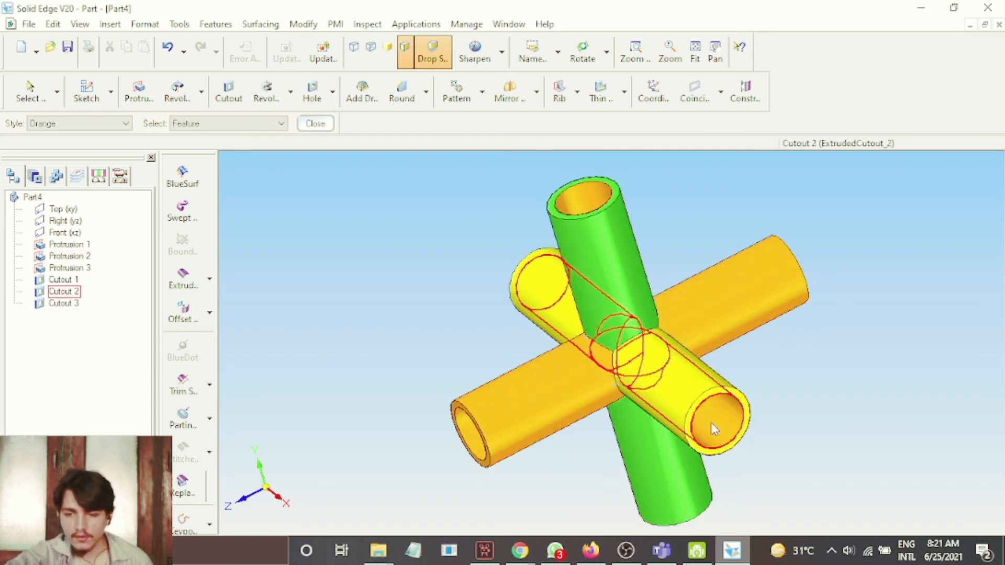
Repaint the orange Z-axis tube with the Red style.
click(112, 126)
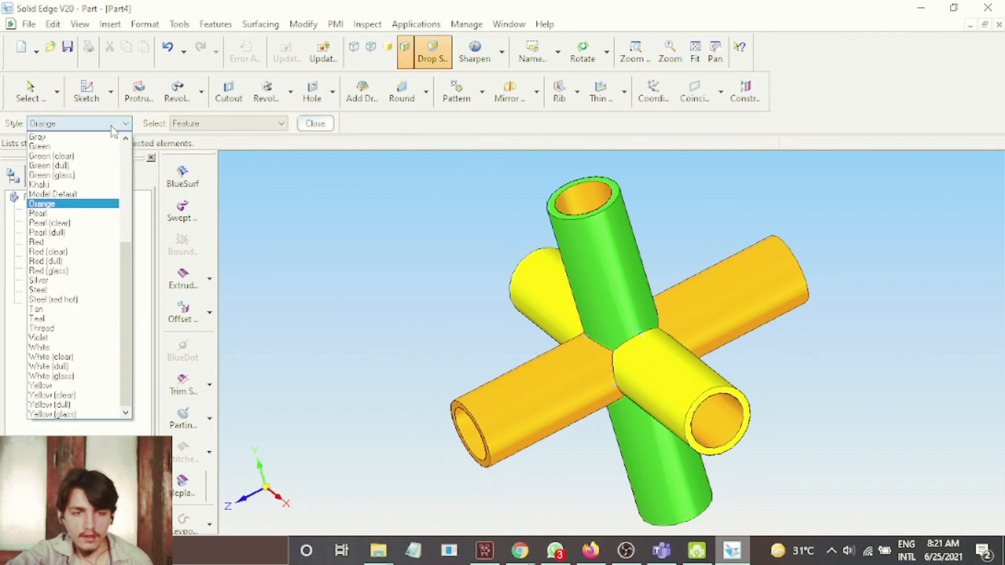
key(r)
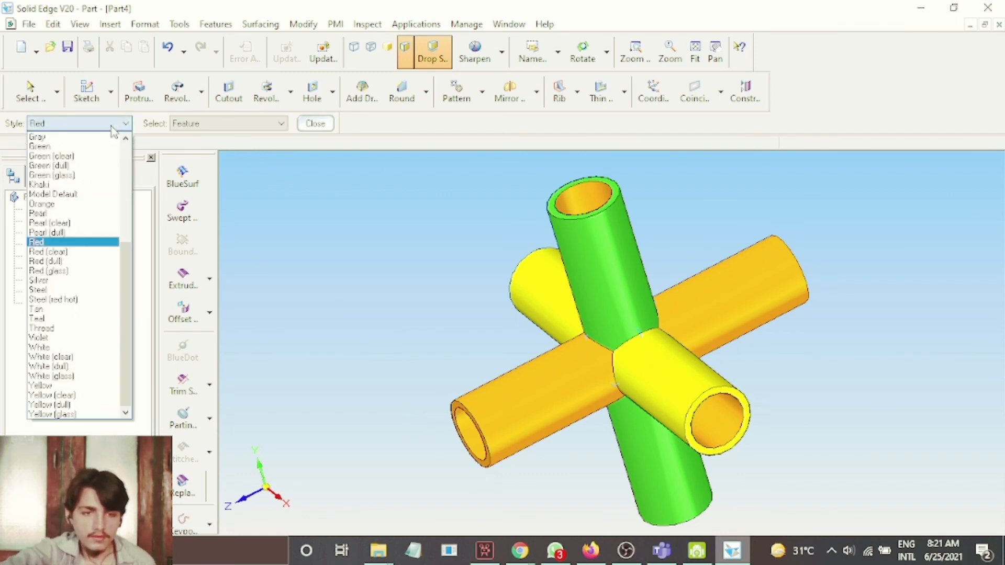
key(Return)
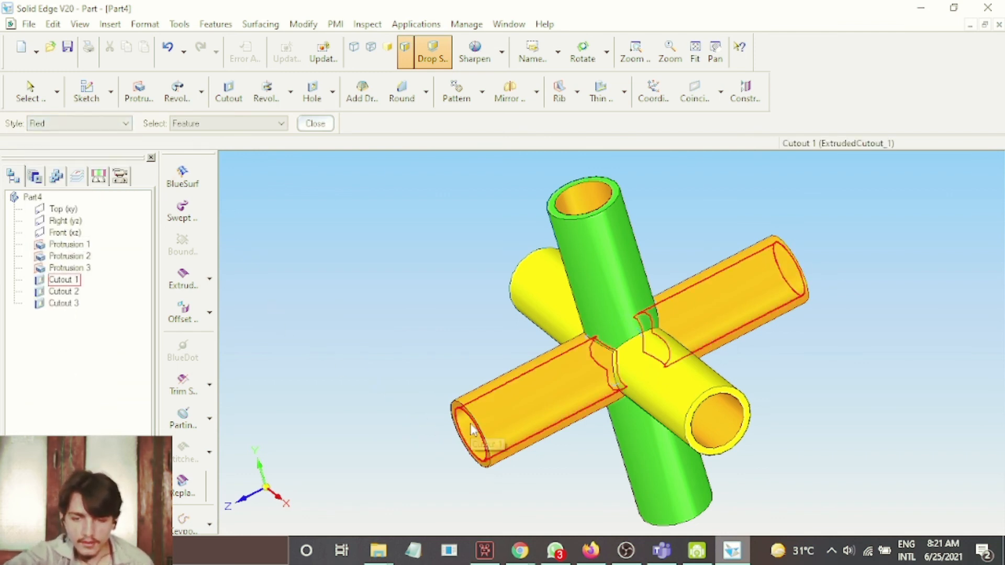
click(503, 402)
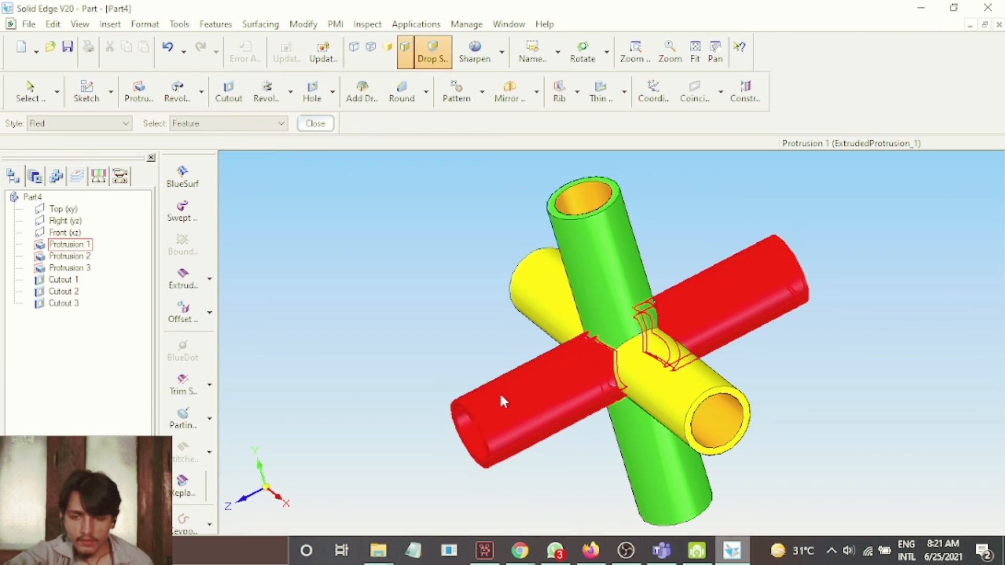
Apply the Orange style to the tube feature along the Z axis from its open end.
click(54, 126)
key(o)
key(Return)
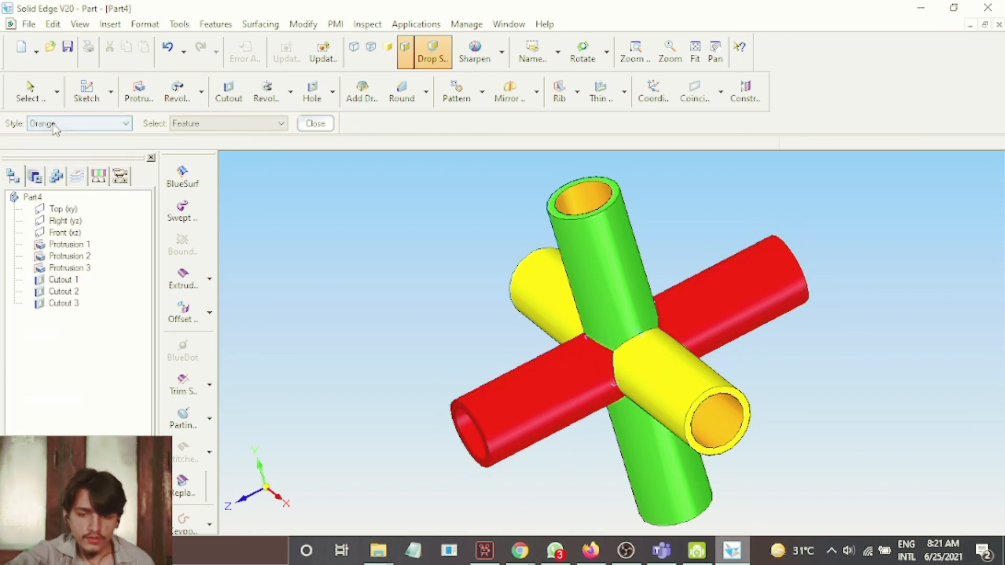
click(584, 52)
drag(823, 302, 902, 232)
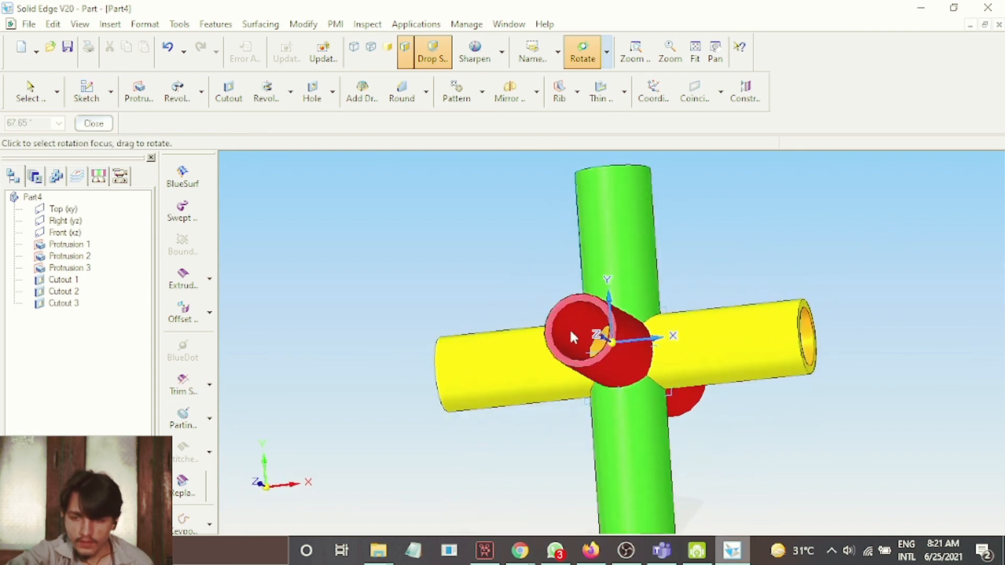
click(94, 123)
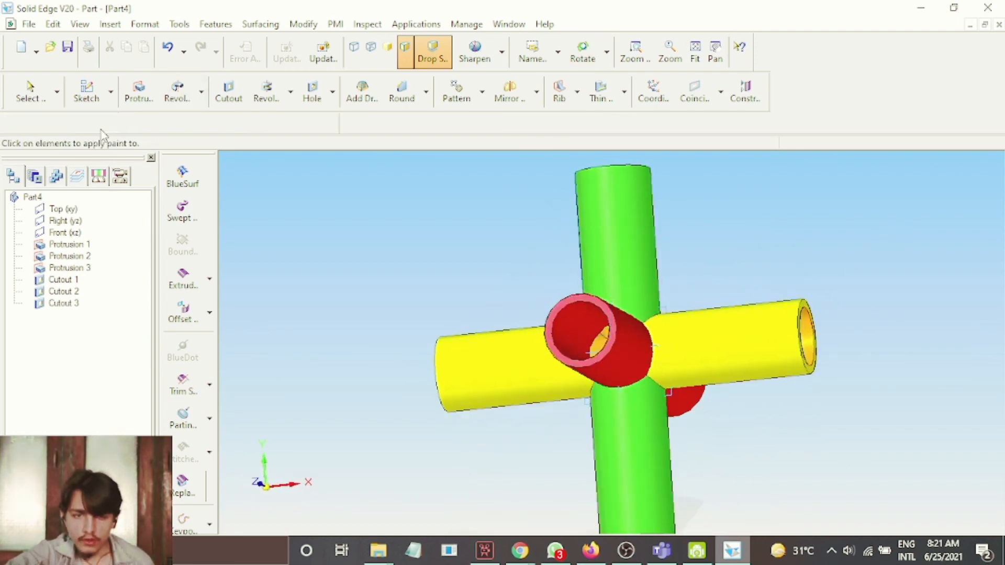
click(577, 320)
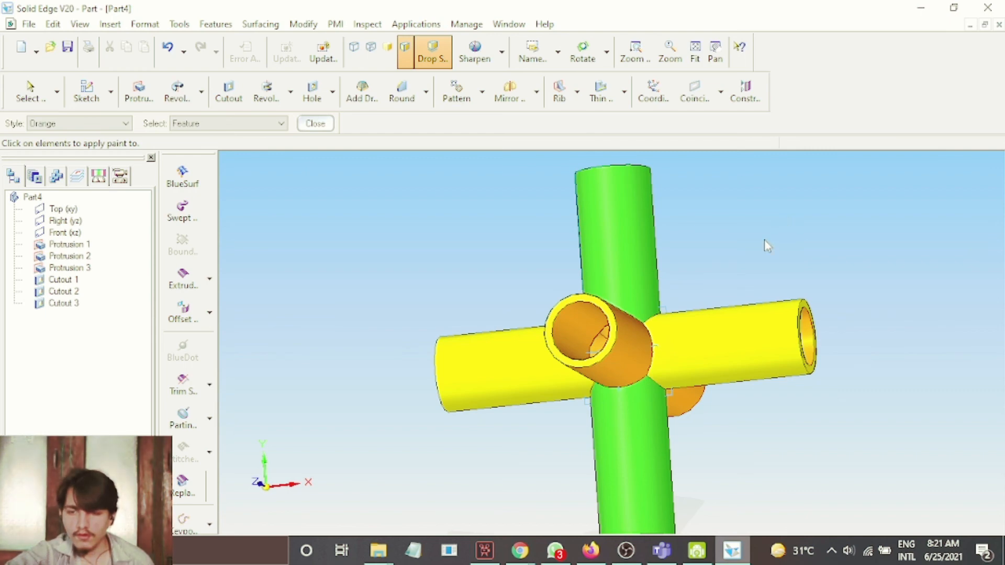
Inspect the painted part from other sides, switch to a named pictorial view and fit the whole part in view.
click(583, 51)
drag(913, 245, 803, 392)
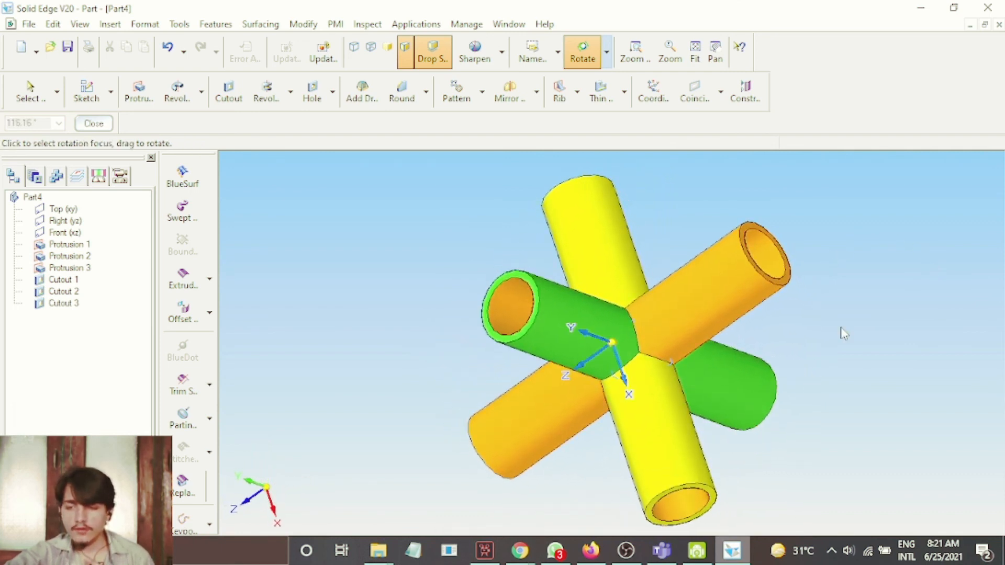
click(93, 123)
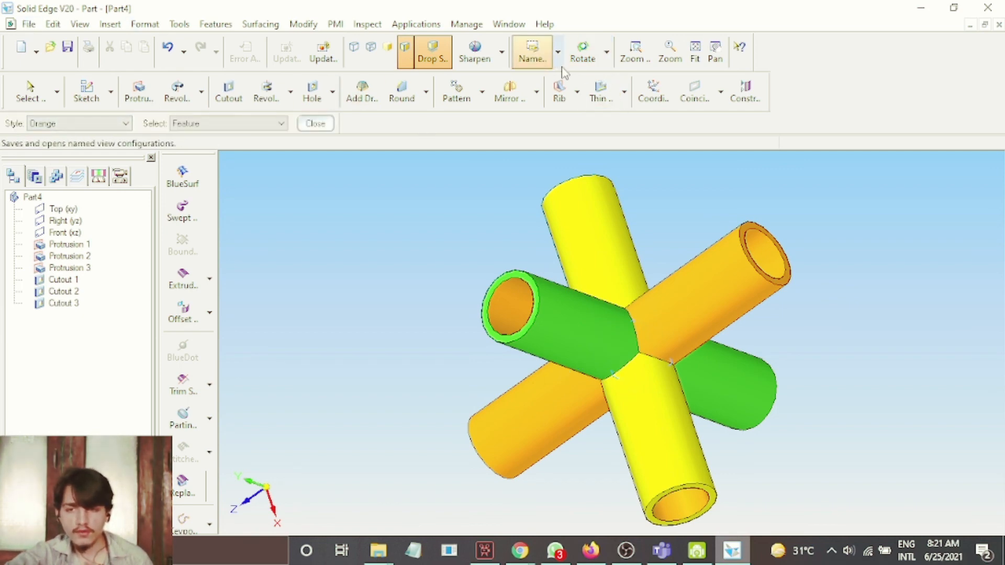
click(558, 52)
click(568, 135)
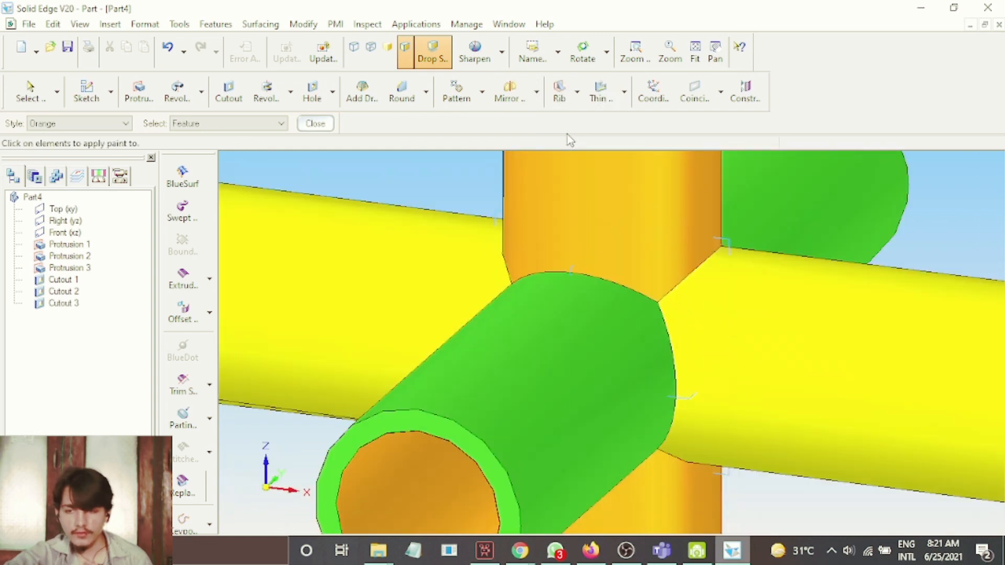
click(696, 50)
Save the part in the Lab folder as "3 pipes junction 12-04-21.par", basing the name on the existing 3 shafts file.
click(38, 26)
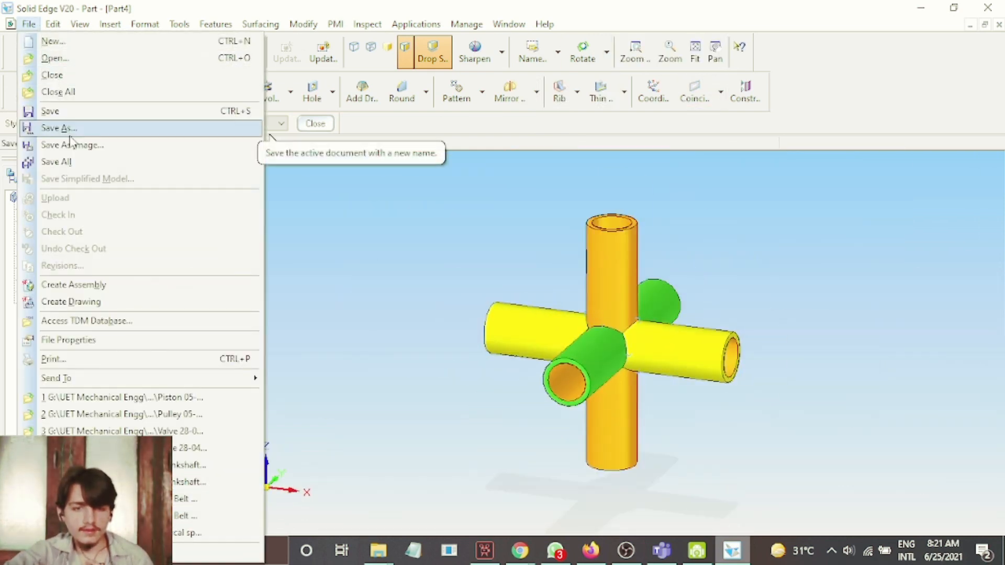
click(71, 136)
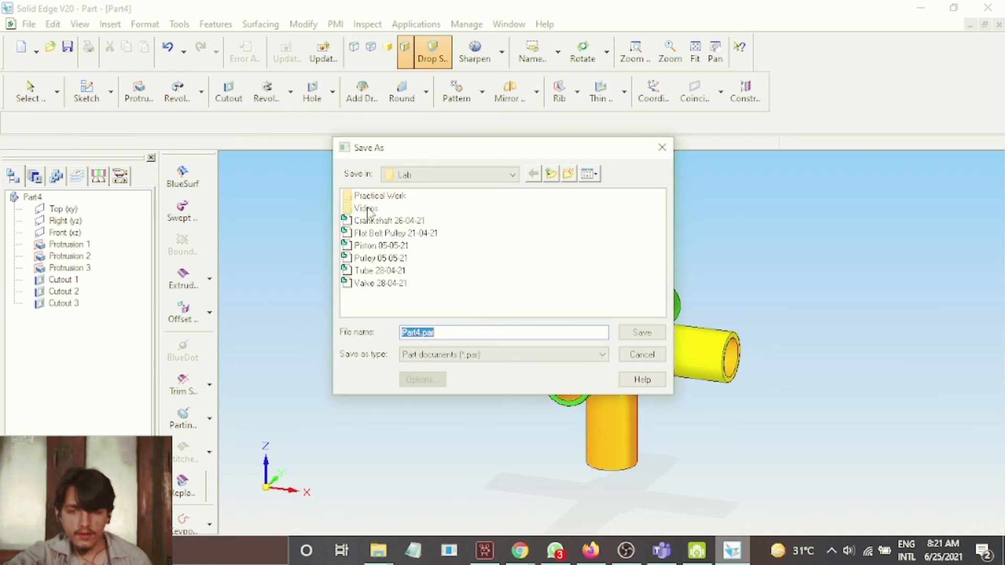
double_click(369, 208)
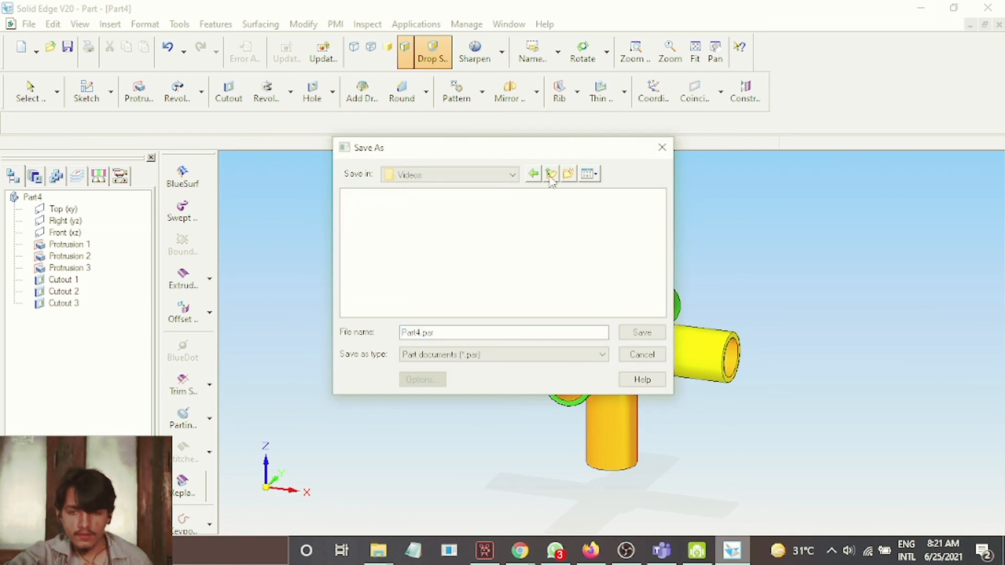
click(551, 174)
double_click(382, 197)
click(402, 221)
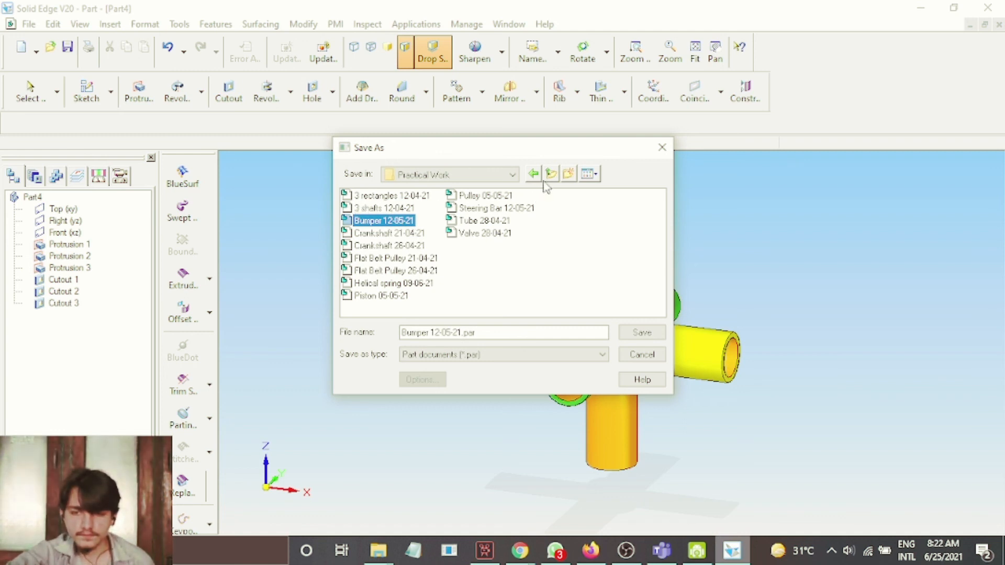
click(402, 209)
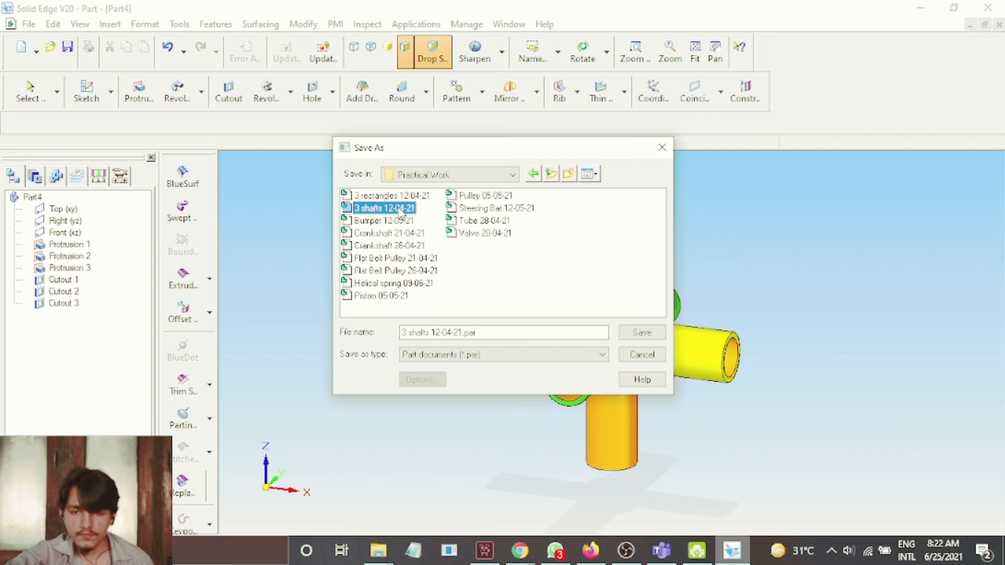
click(551, 174)
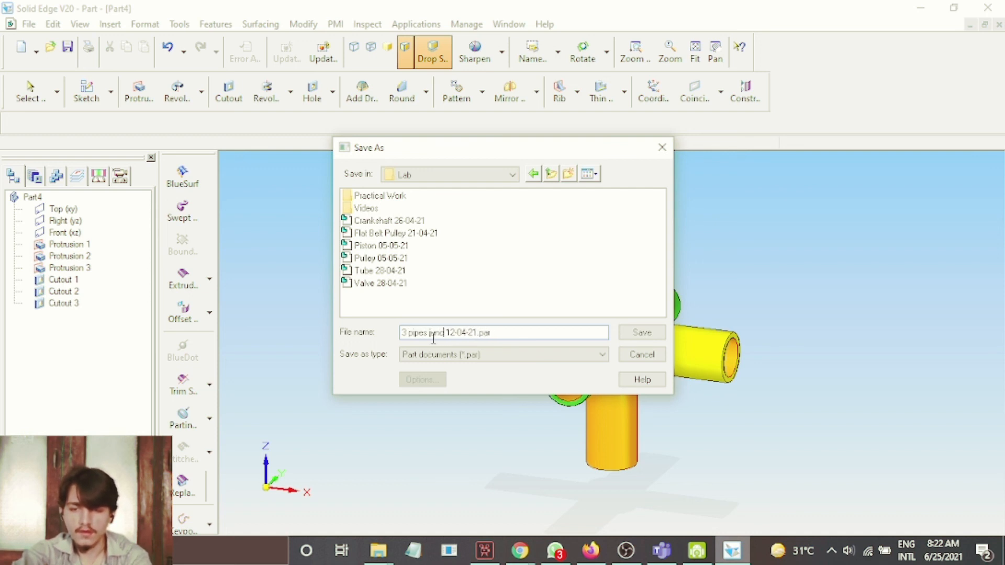
click(639, 338)
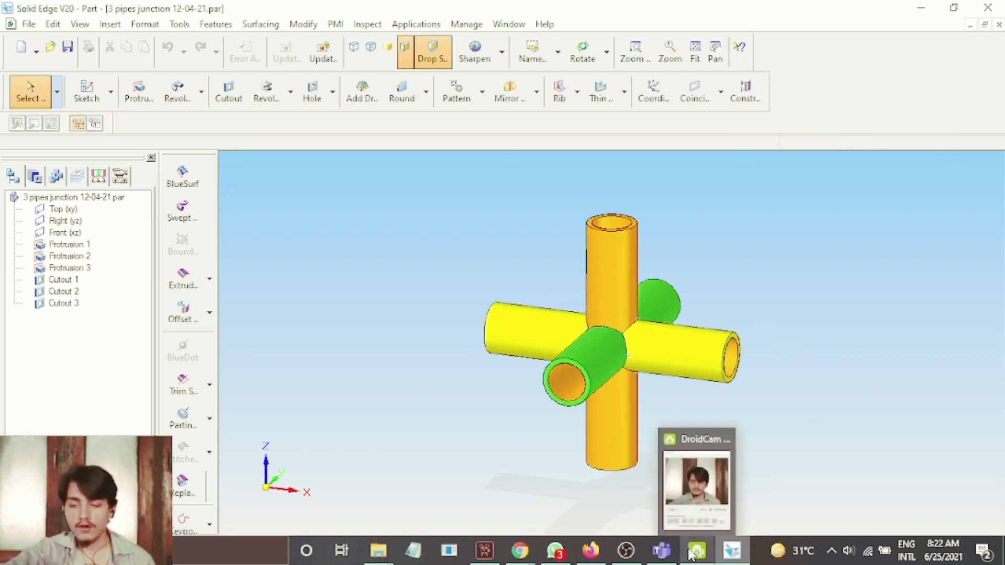
click(631, 550)
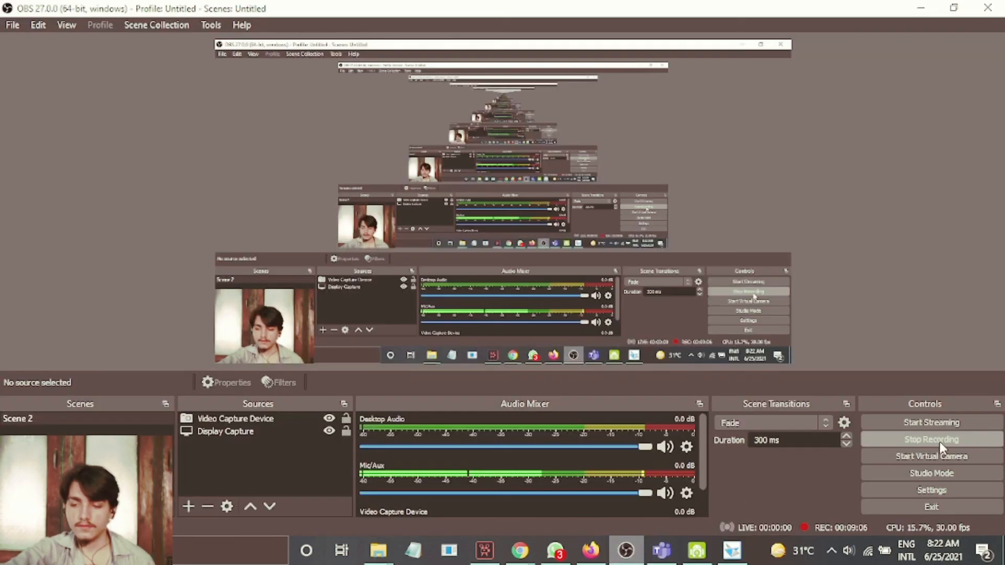